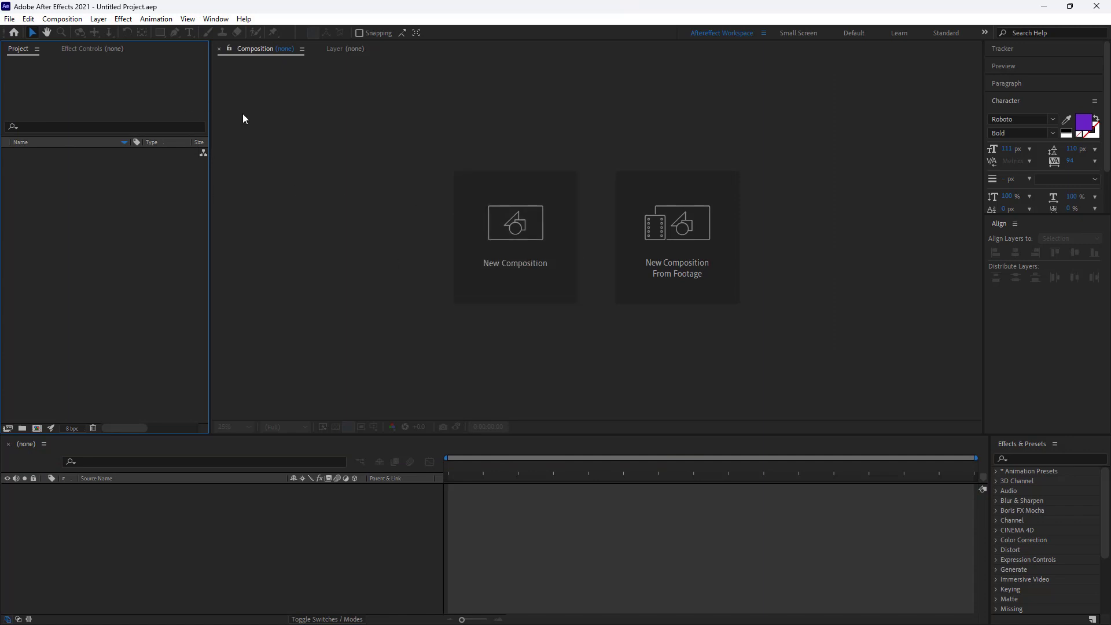
# Step: Create a 1920 x 1080 composition named Wiggle at 29.97 fps with a duration of 10 seconds
pyautogui.click(524, 268)
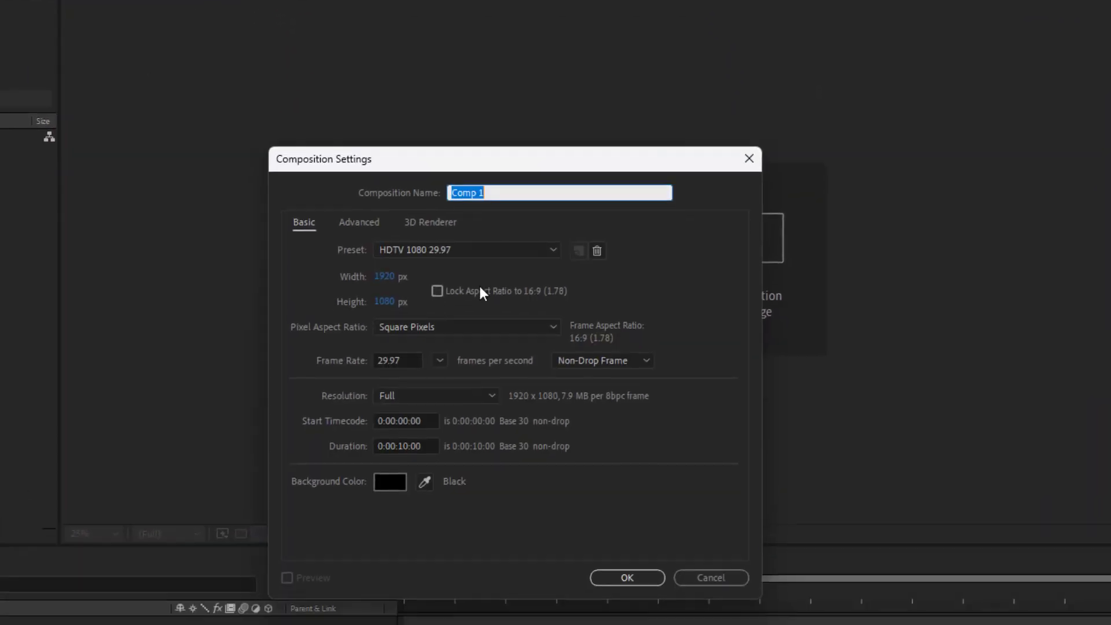
pyautogui.press('BackSpace')
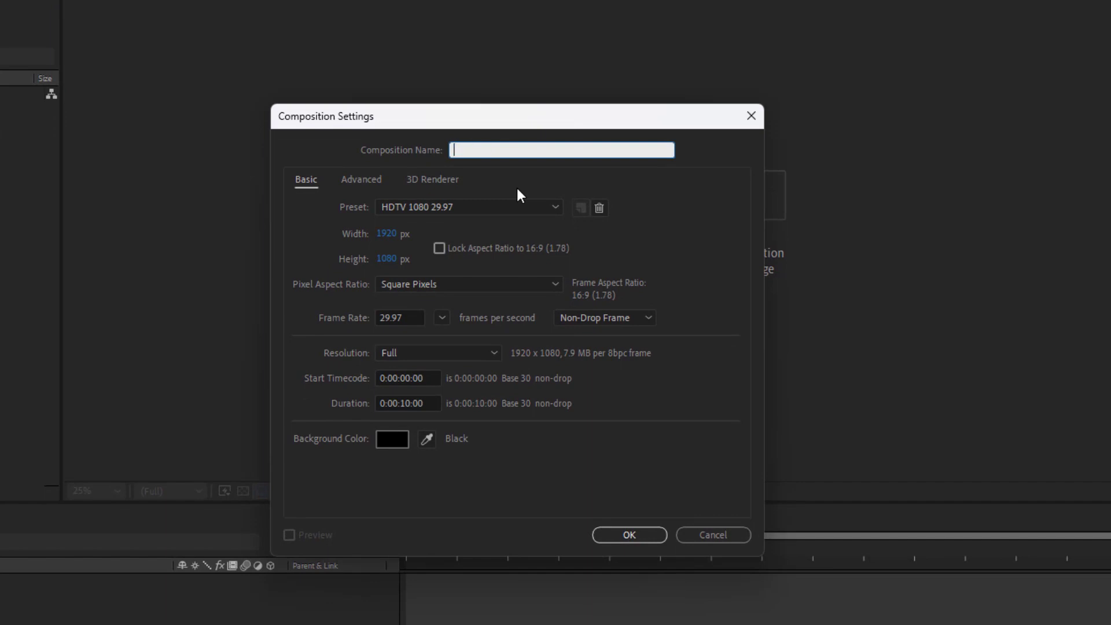
pyautogui.write('Wiggle')
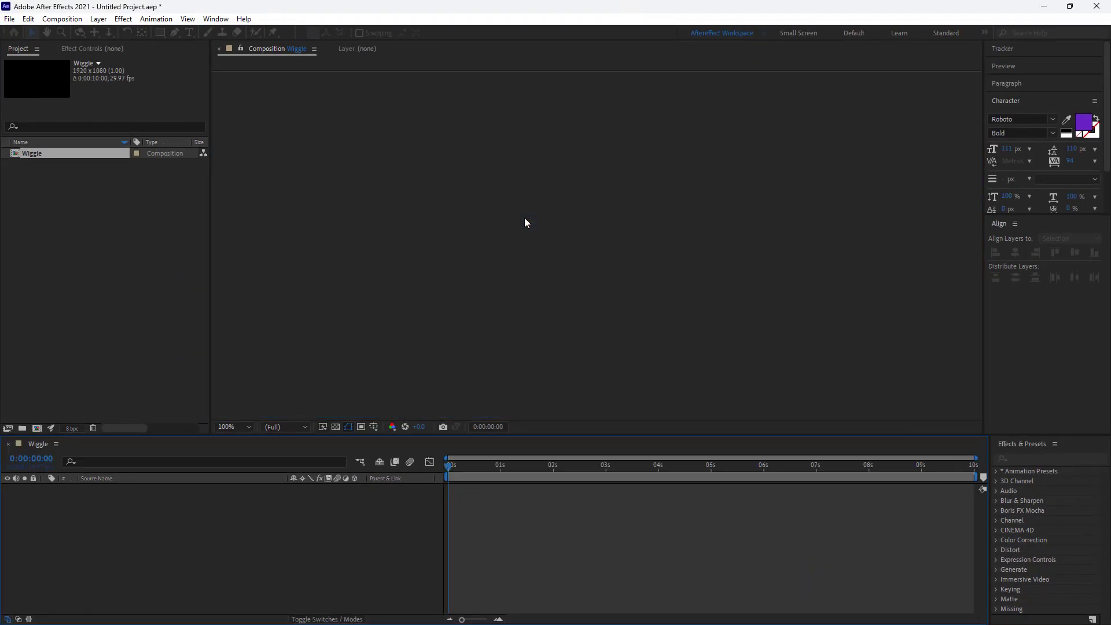
pyautogui.press(',')
pyautogui.press(',')
pyautogui.press(',')
pyautogui.press(',')
pyautogui.press(',')
pyautogui.press(',')
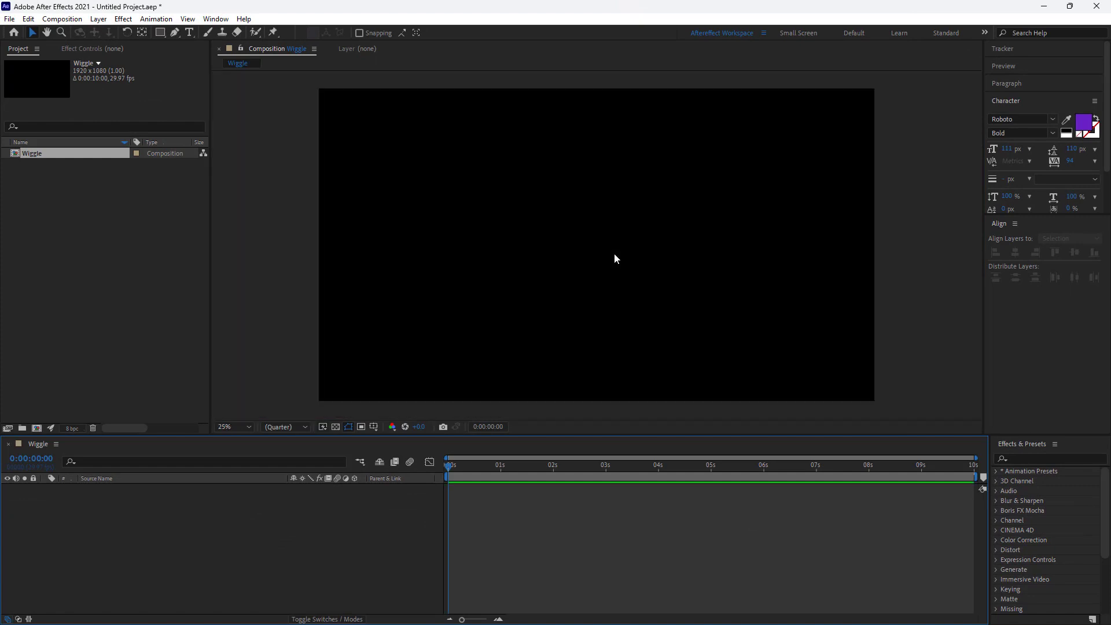
pyautogui.press('.')
pyautogui.press('.')
pyautogui.press('.')
pyautogui.press('.')
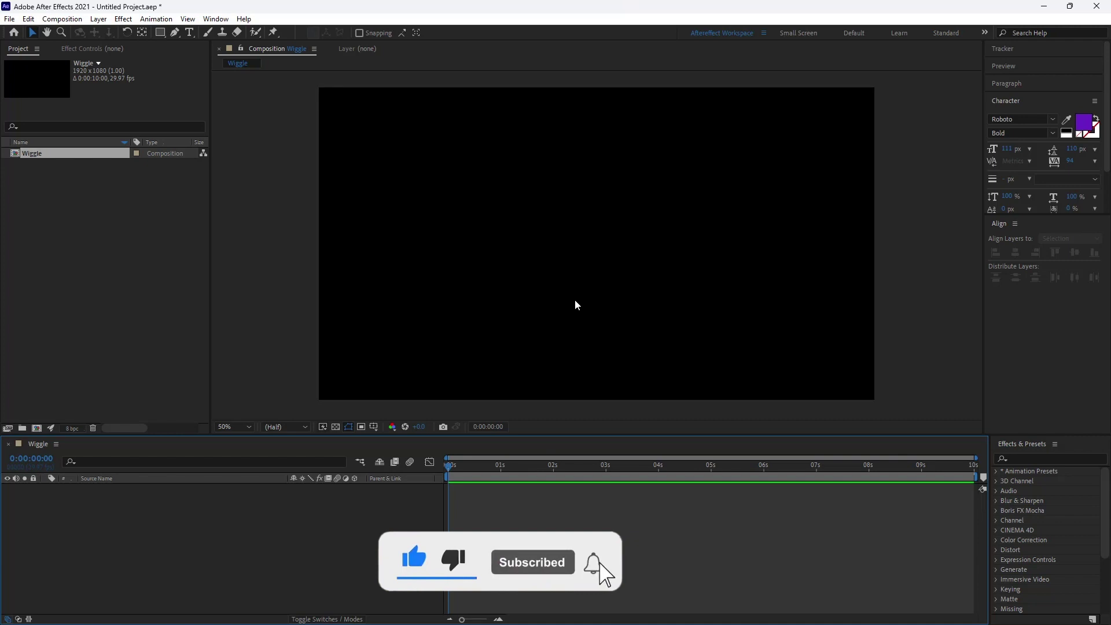
# Step: Add a blue 1920 x 1080 solid layer named Bg to the Wiggle composition
pyautogui.rightClick(243, 479)
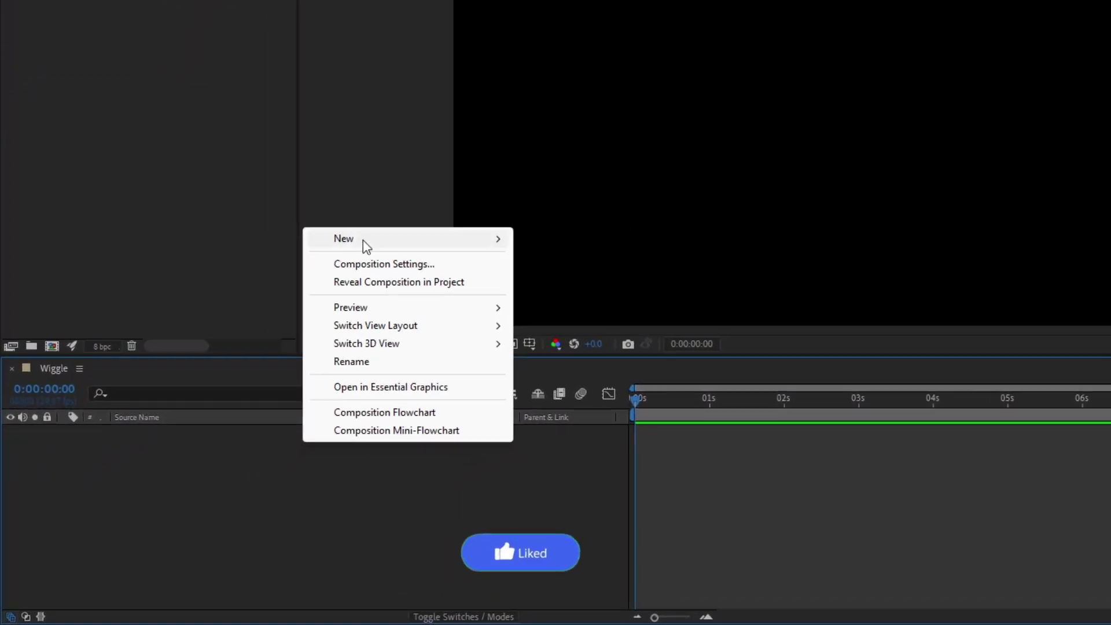
pyautogui.moveTo(318, 275)
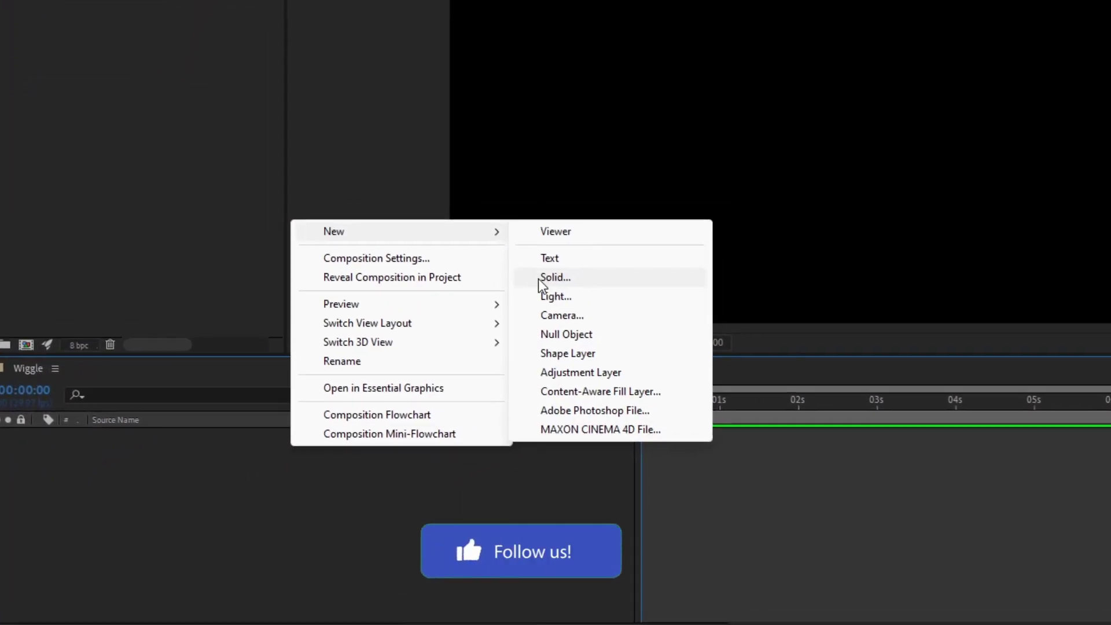
pyautogui.click(553, 278)
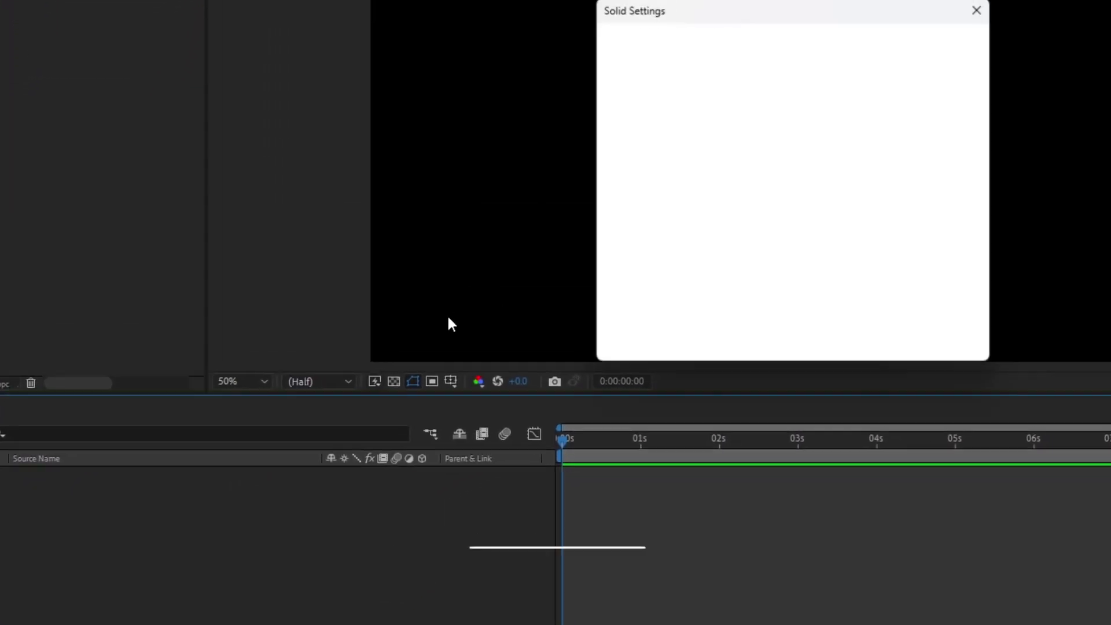
pyautogui.write('Bg')
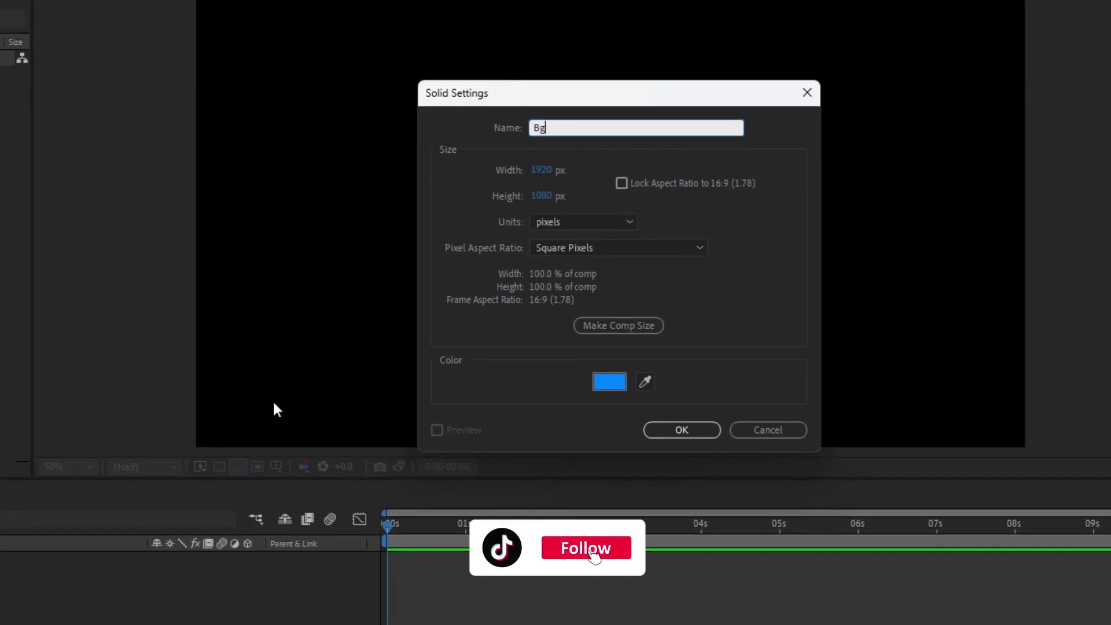
pyautogui.press('Return')
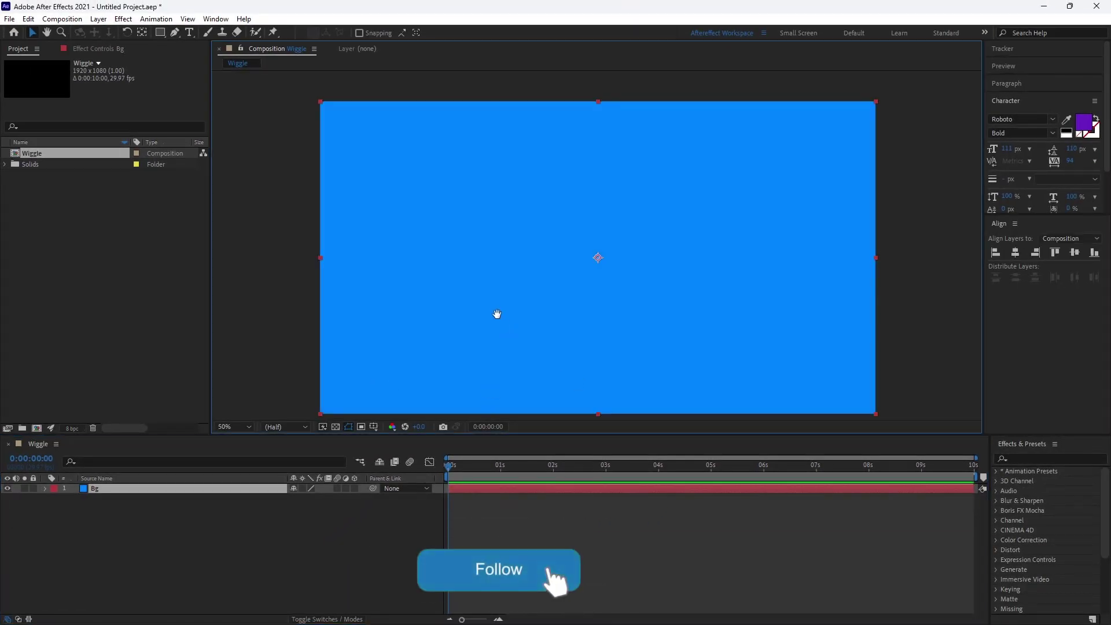
# Step: With no layer selected, draw a circle with the Ellipse tool just above and left of the composition's centre
pyautogui.click(311, 526)
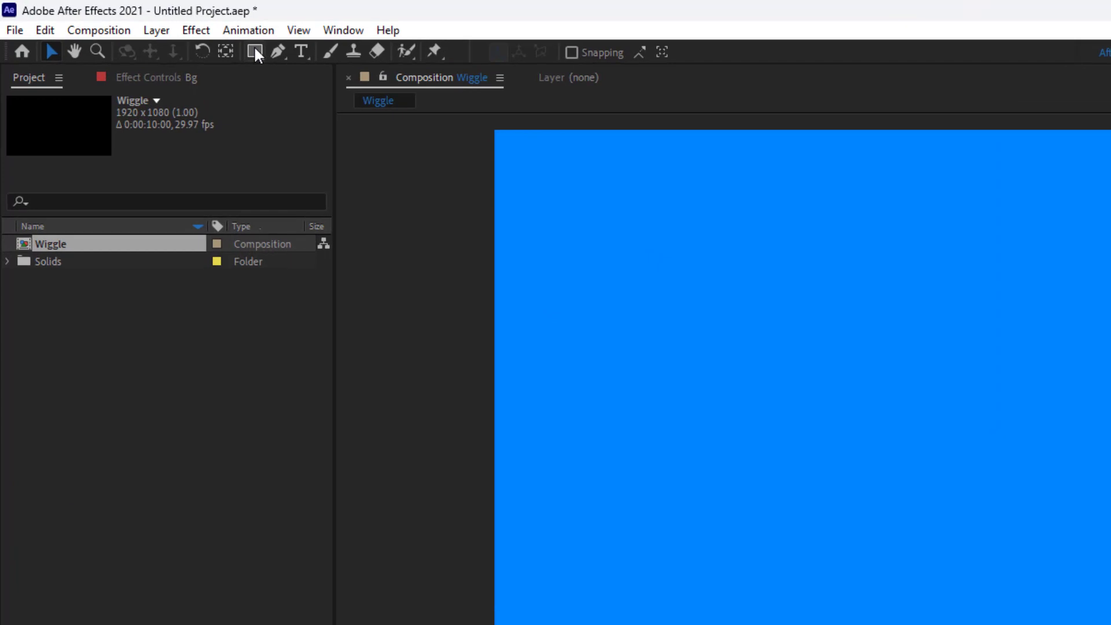
pyautogui.click(160, 33)
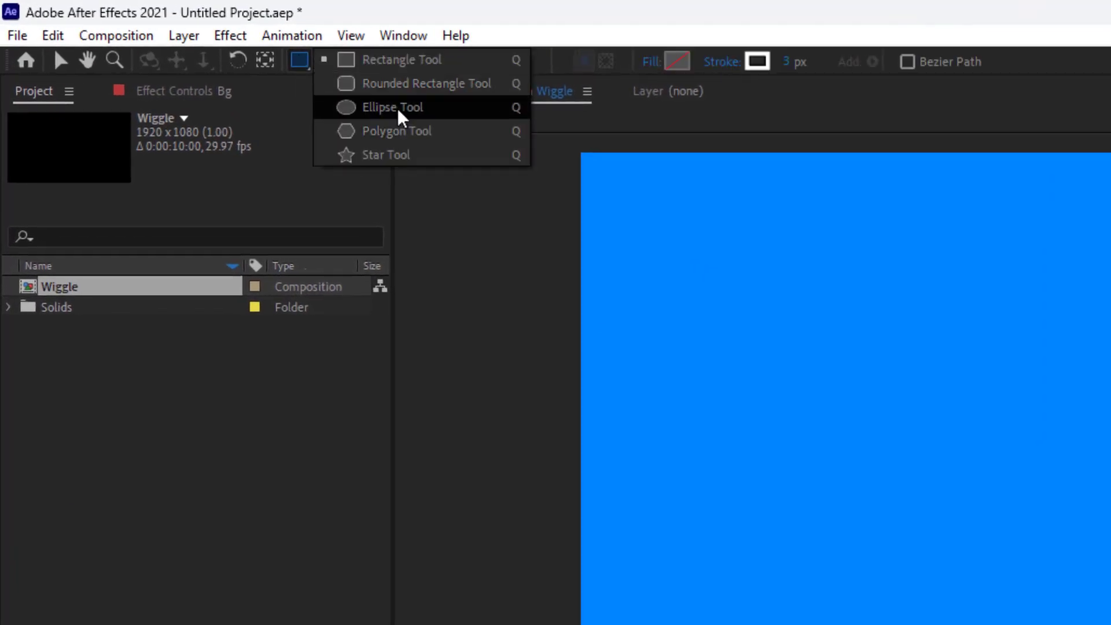
pyautogui.click(382, 107)
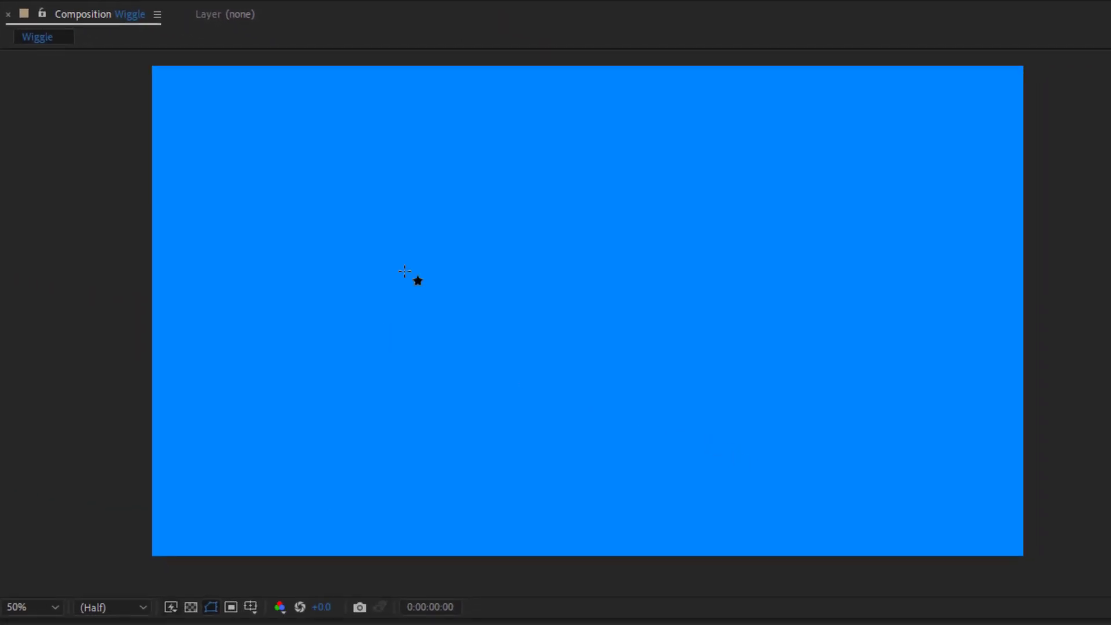
pyautogui.moveTo(464, 195); pyautogui.dragTo(580, 313)
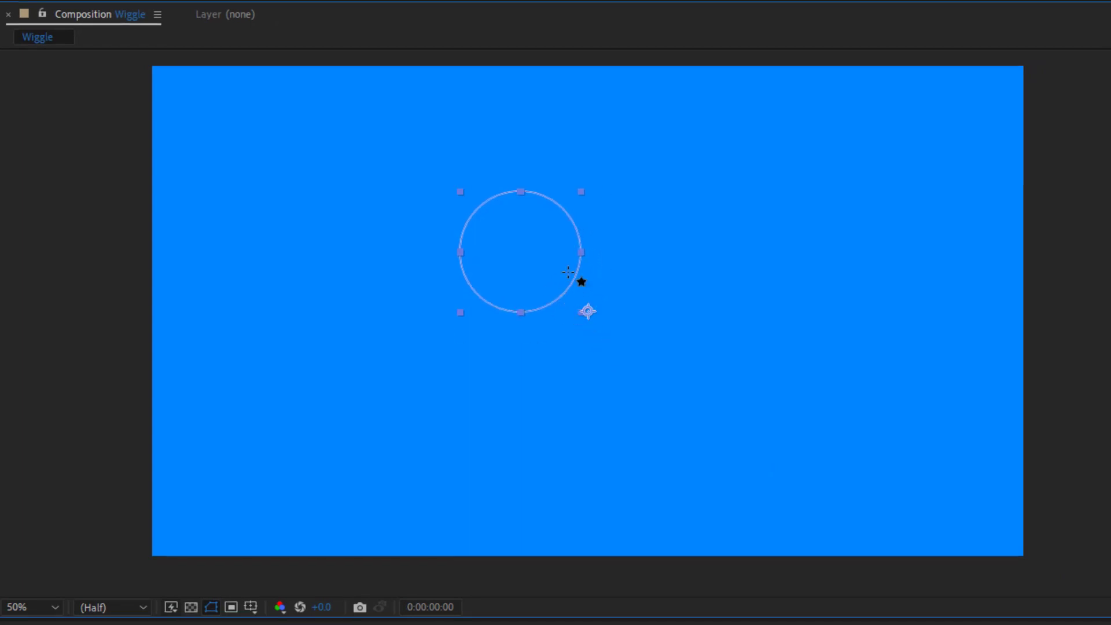
# Step: Set the circle's fill colour to pure white
pyautogui.click(288, 13)
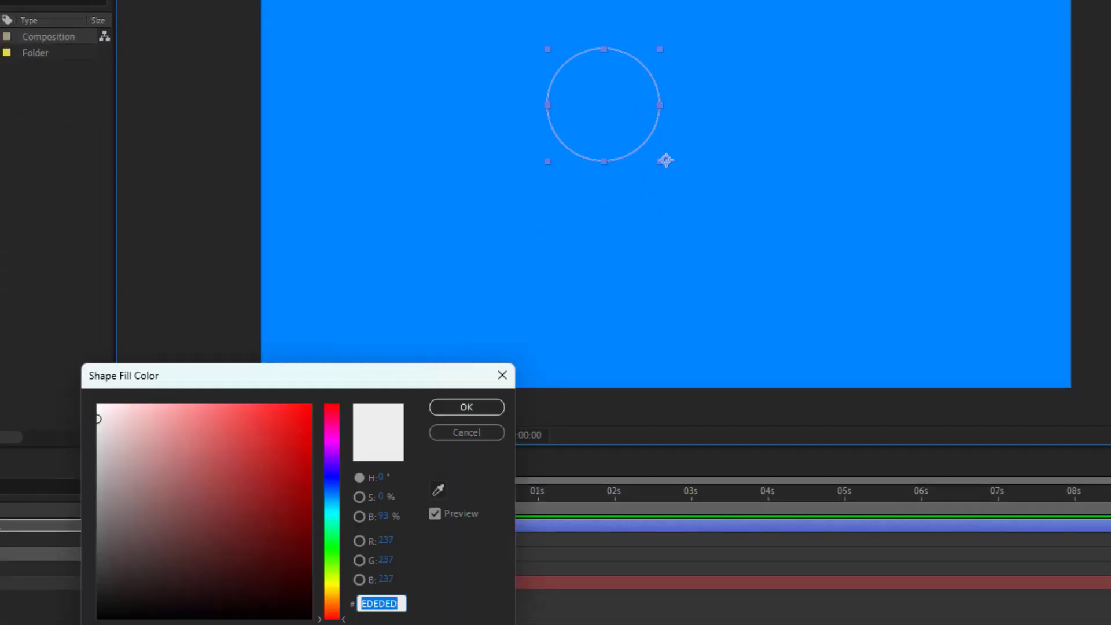
pyautogui.moveTo(99, 417); pyautogui.dragTo(42, 350)
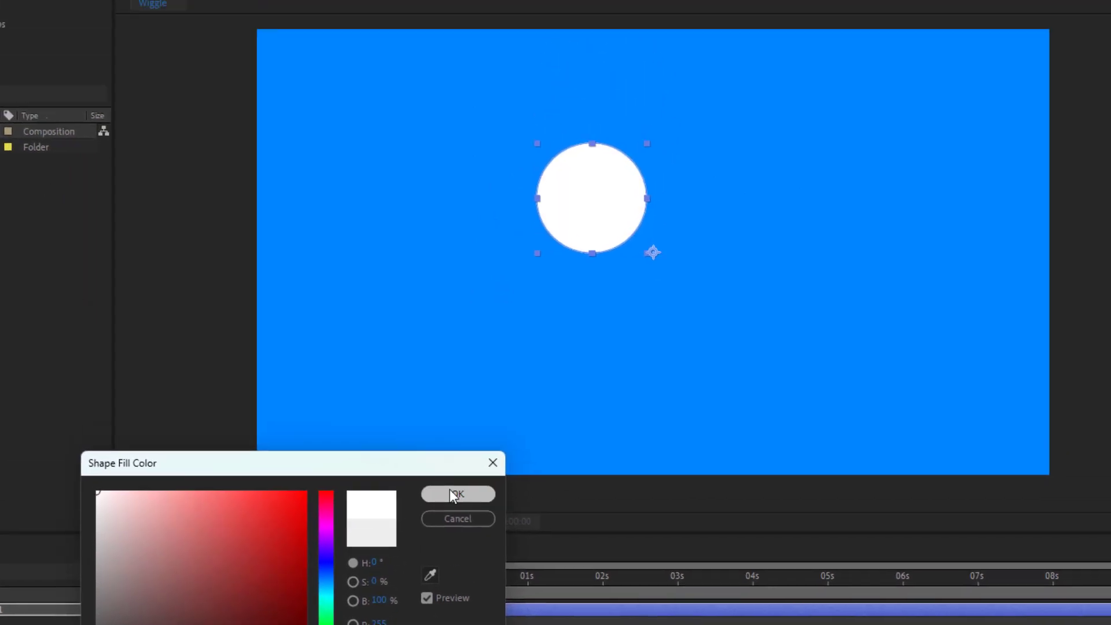
pyautogui.click(477, 351)
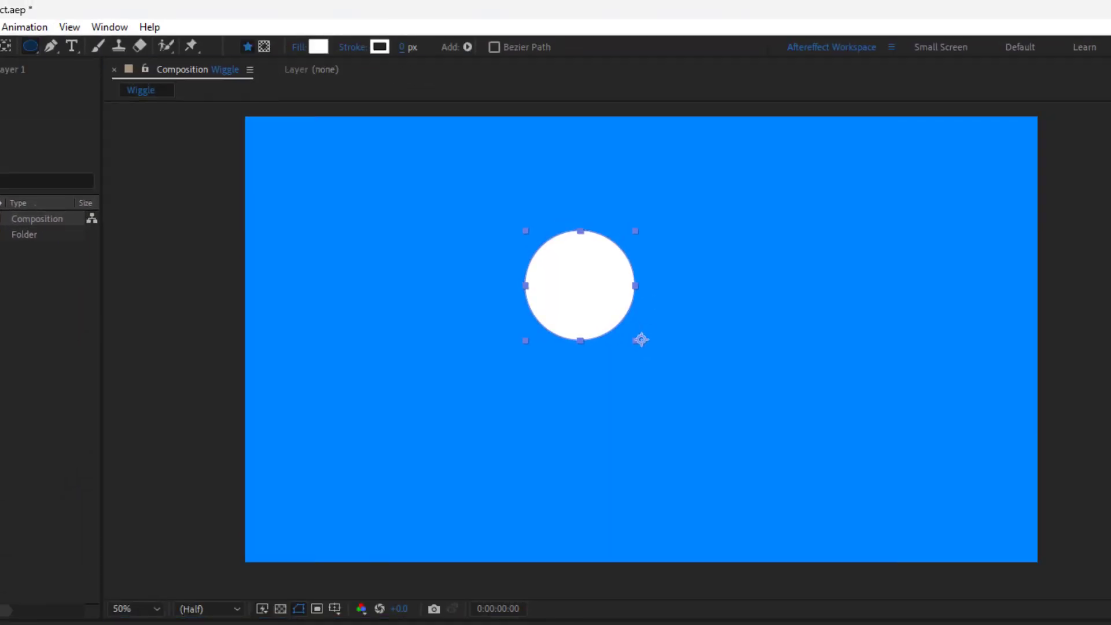
# Step: Move the circle layer's anchor point to the centre of the circle and return to the Selection tool
pyautogui.click(154, 624)
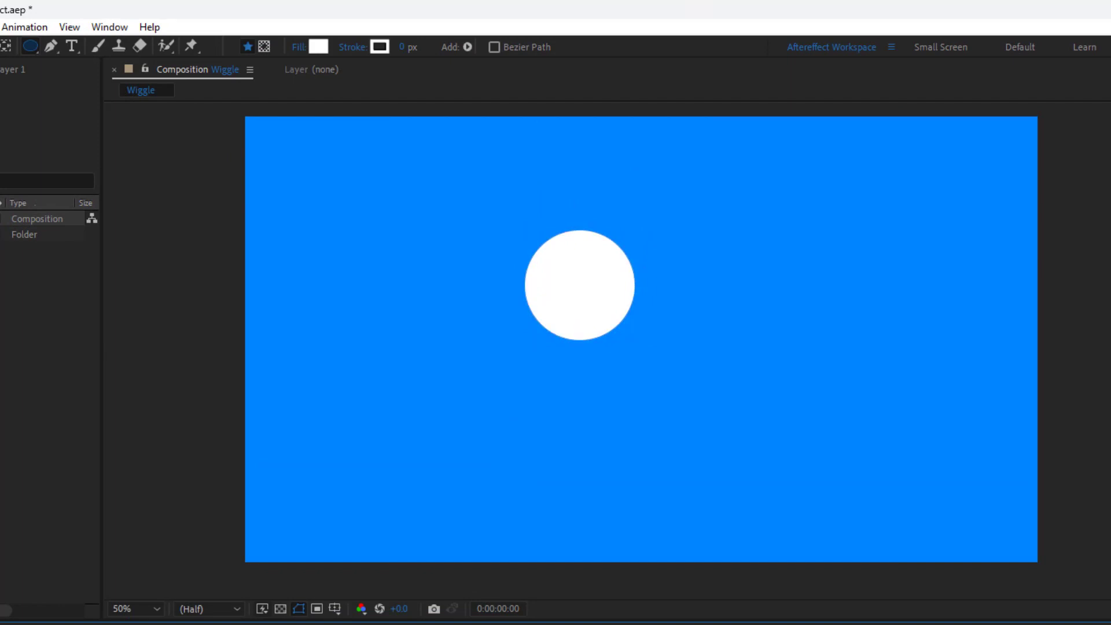
pyautogui.click(153, 624)
pyautogui.click(153, 624)
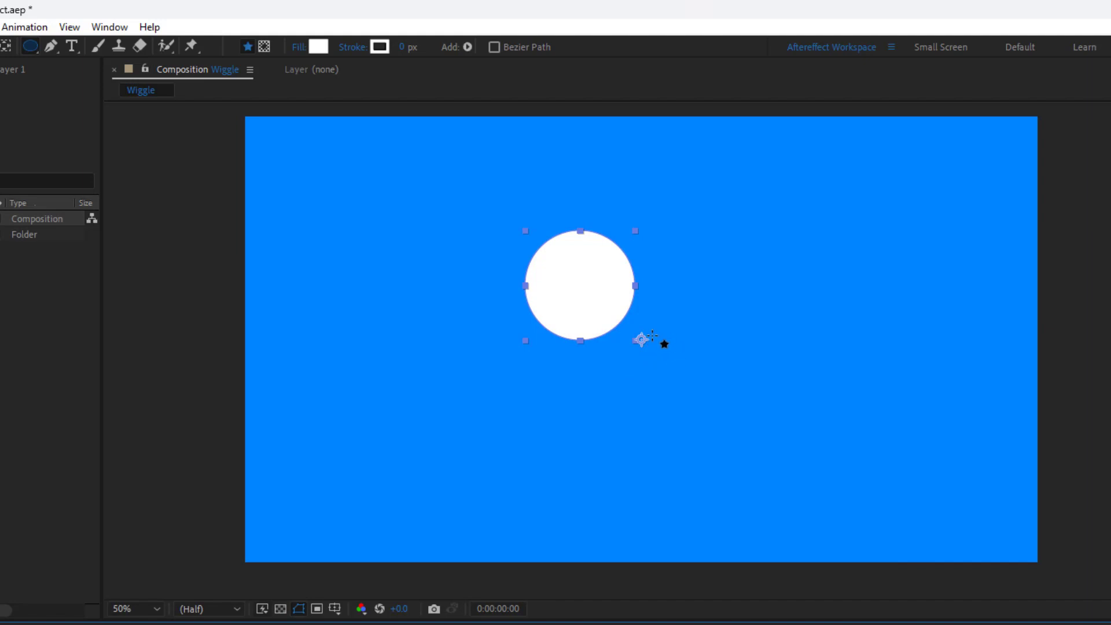
pyautogui.scroll(2, 650, 368)
pyautogui.moveTo(575, 350); pyautogui.dragTo(531, 453)
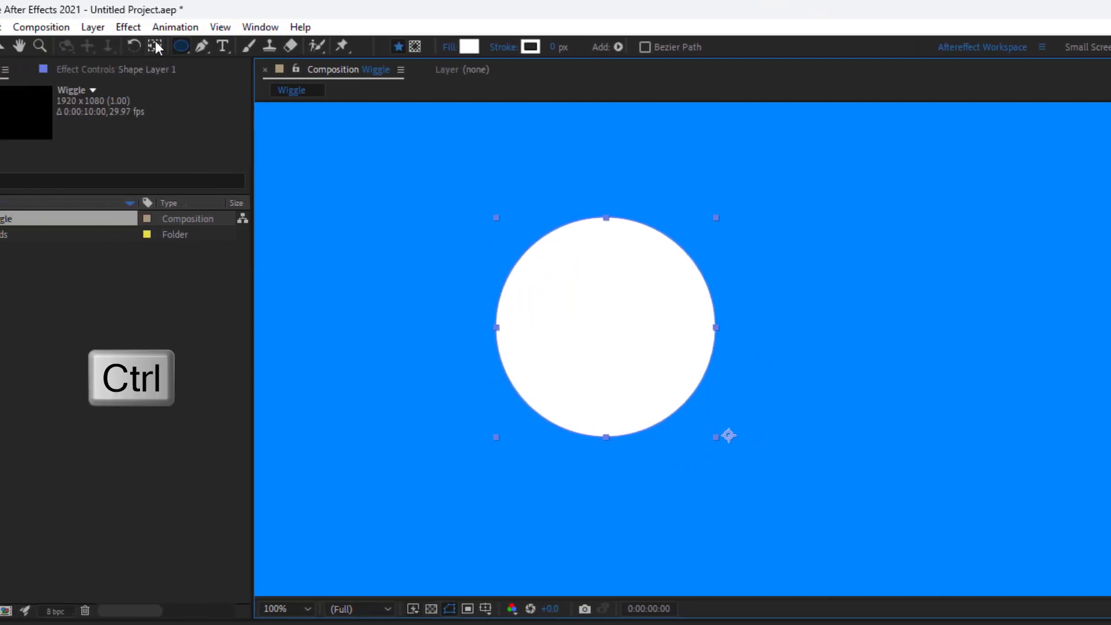
pyautogui.keyDown('ctrl'); pyautogui.doubleClick(155, 46); pyautogui.keyUp('ctrl')
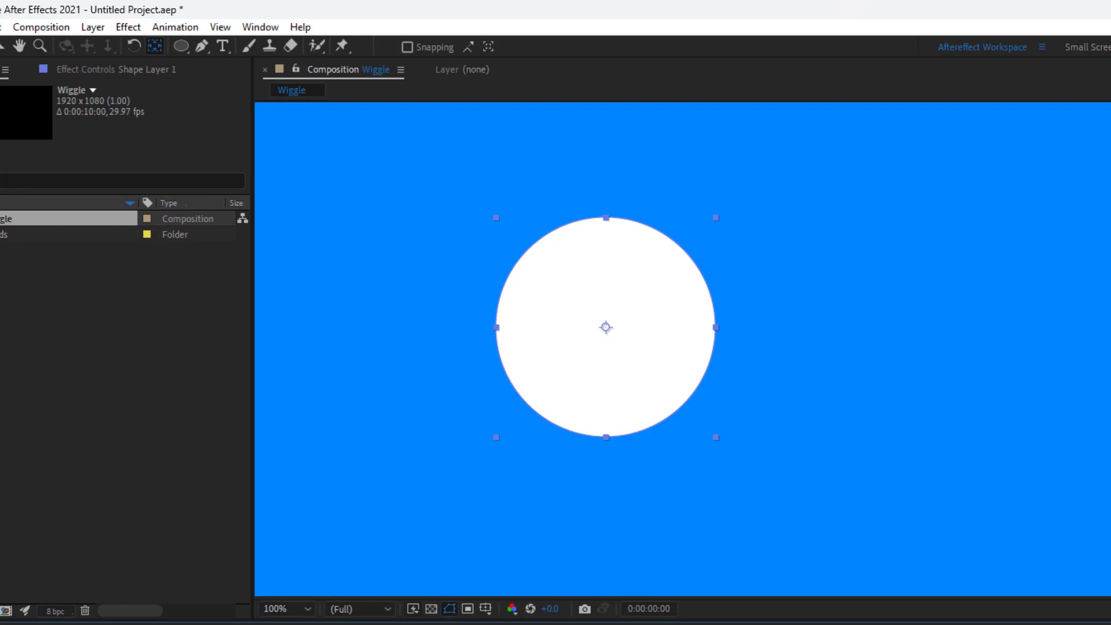
pyautogui.press('v')
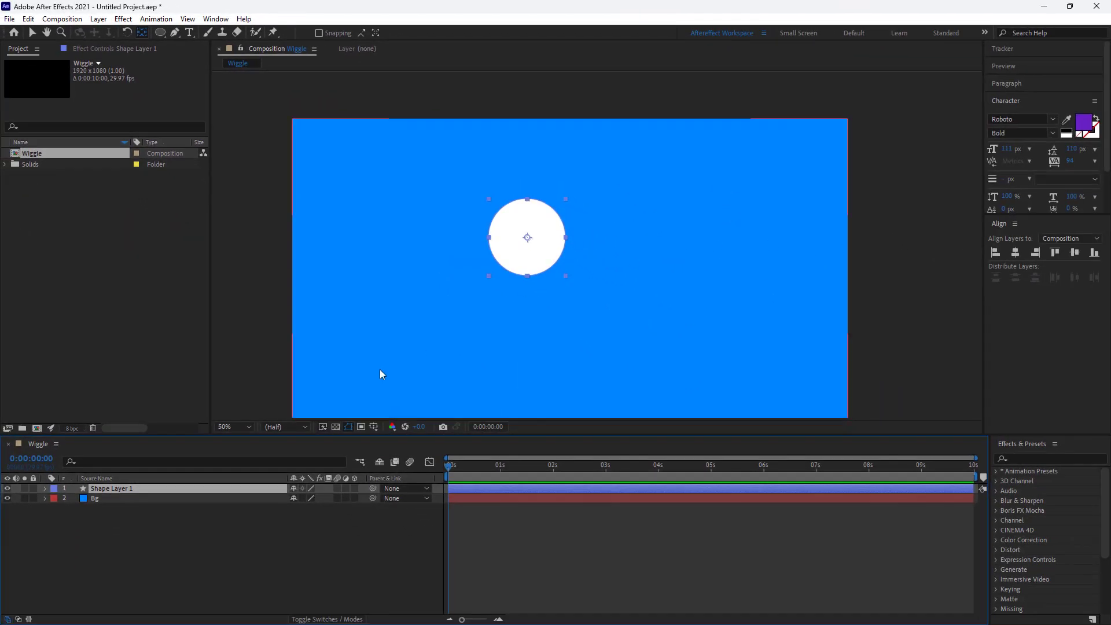
# Step: Align the circle horizontally and vertically to the centre of the composition
pyautogui.click(1014, 252)
pyautogui.click(1075, 252)
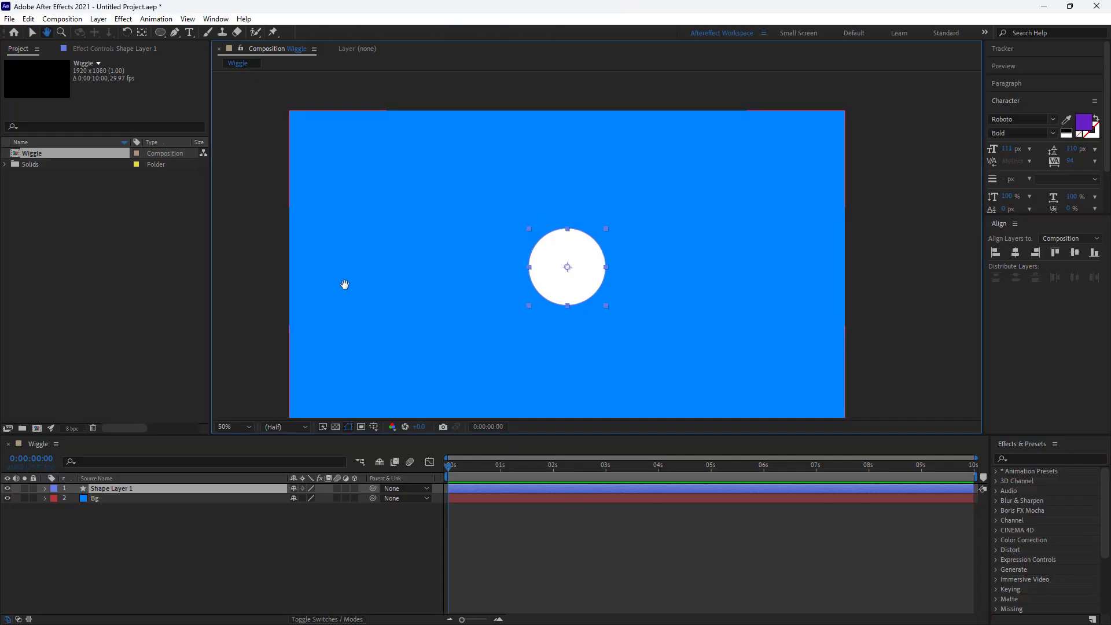
# Step: Reveal the transform properties of the circle's shape layer in the timeline
pyautogui.moveTo(345, 284); pyautogui.dragTo(334, 218)
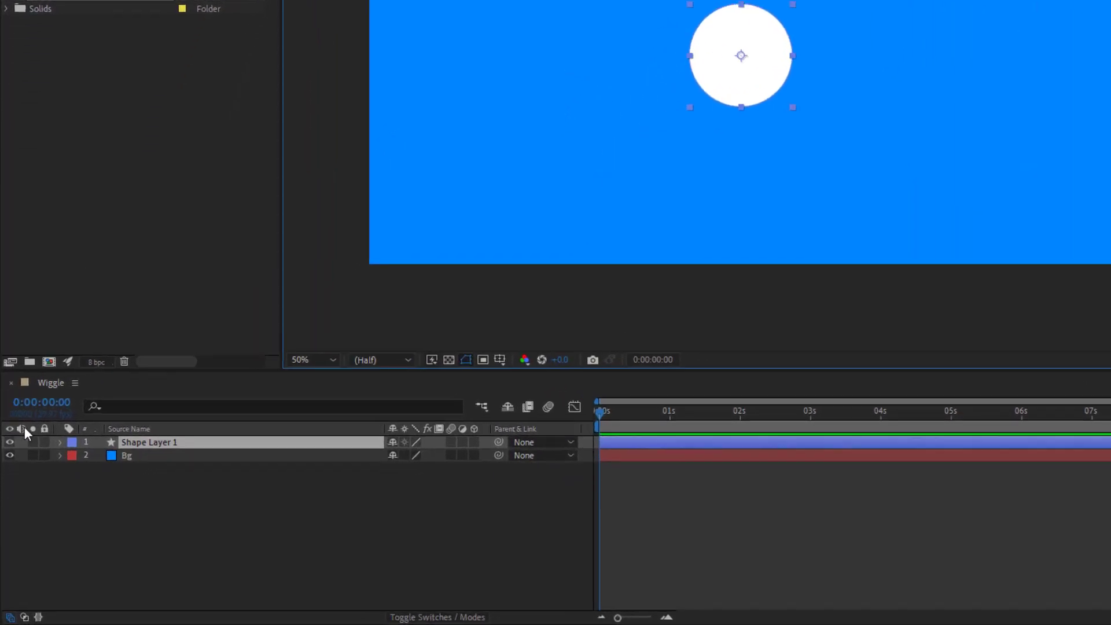
pyautogui.click(60, 442)
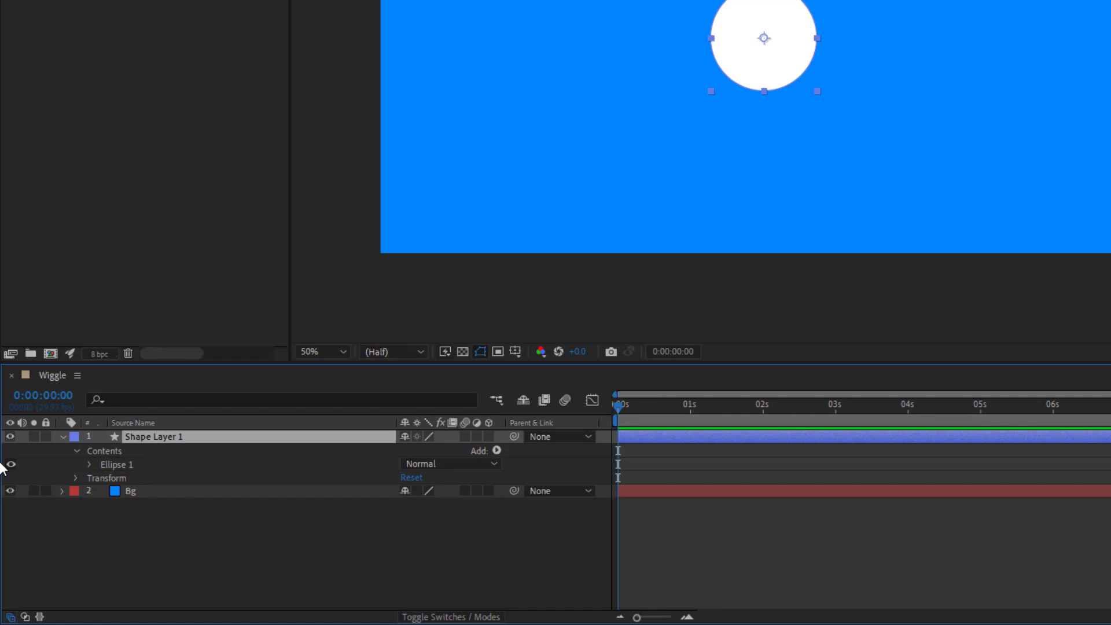
pyautogui.click(76, 478)
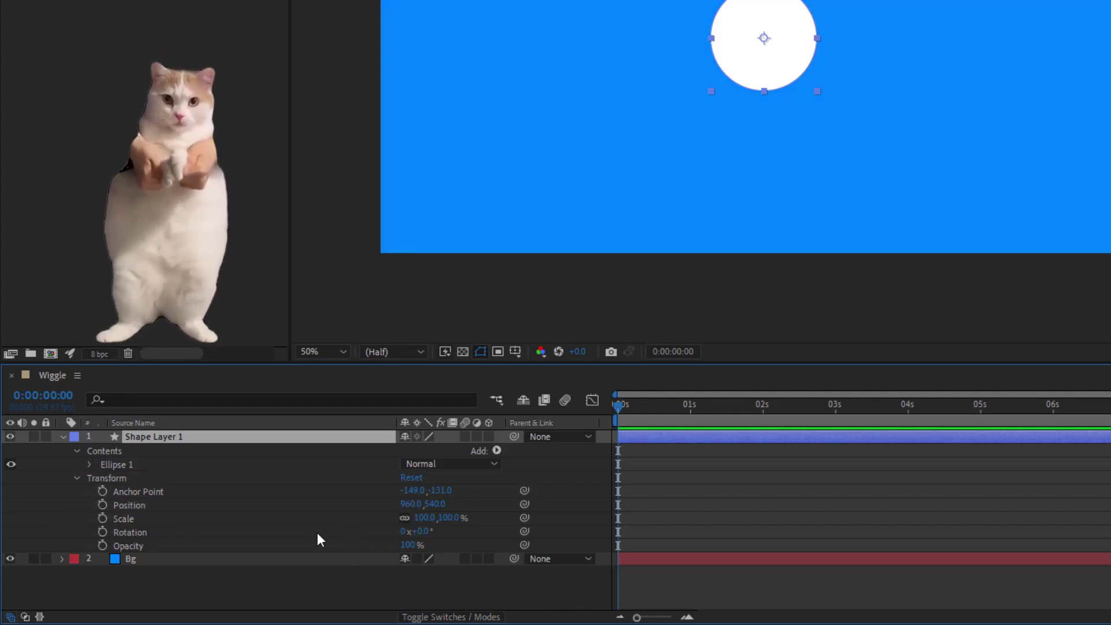
# Step: Enable an expression on the circle layer's Position property, leaving the property without keyframes
pyautogui.click(165, 508)
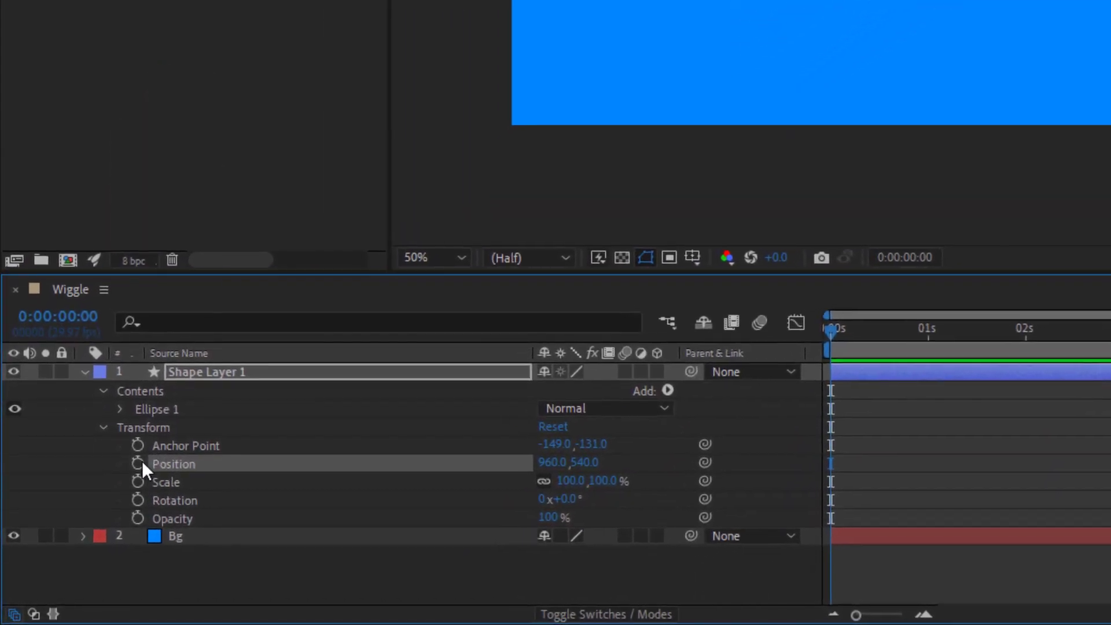
pyautogui.click(139, 462)
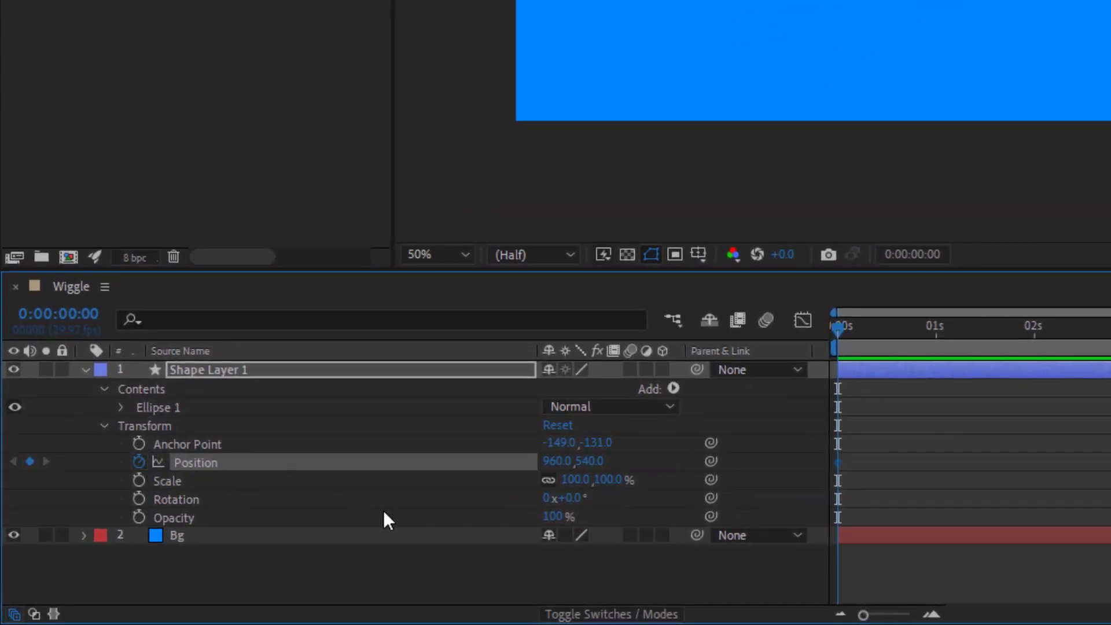
pyautogui.click(140, 460)
pyautogui.press('alt')
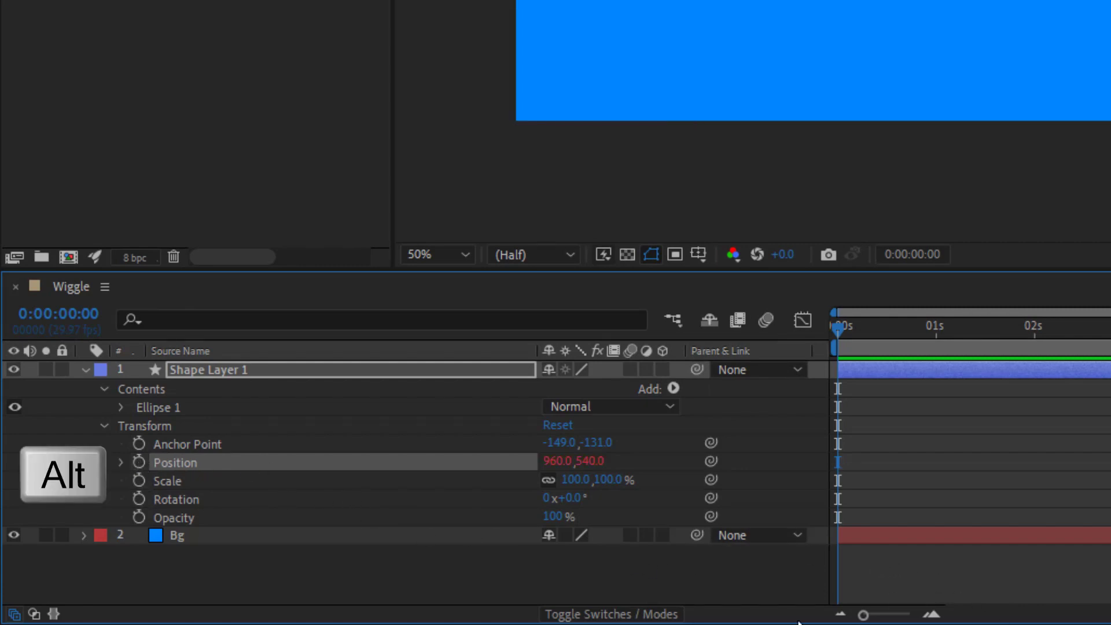
pyautogui.hotkey('alt', 'shift', '=')
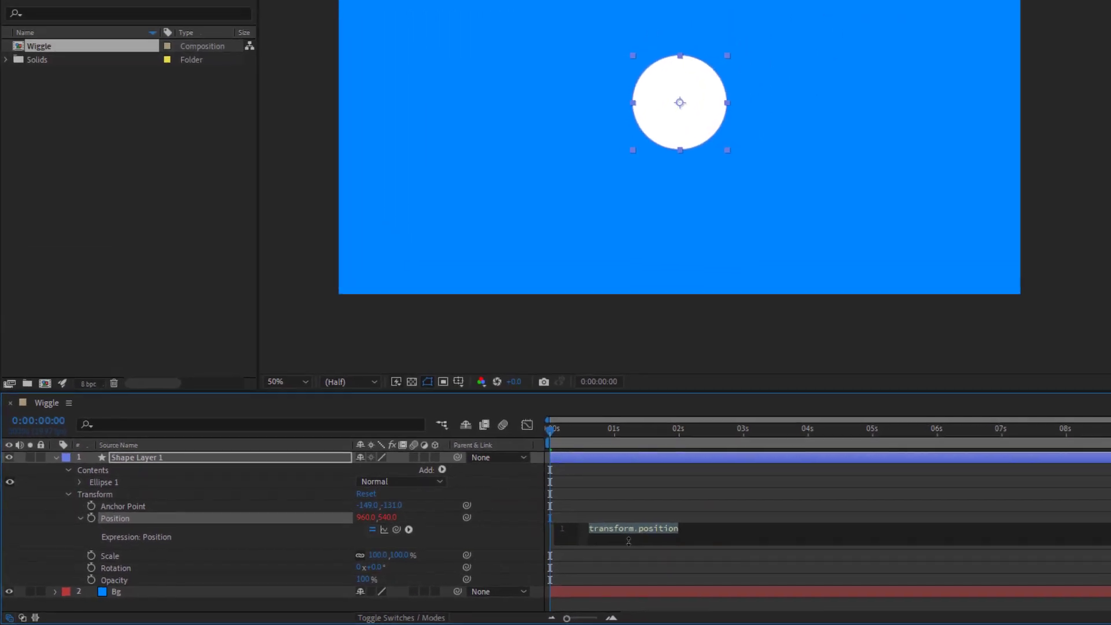
# Step: Replace the default Position expression with wiggle() and apply it
pyautogui.press('BackSpace')
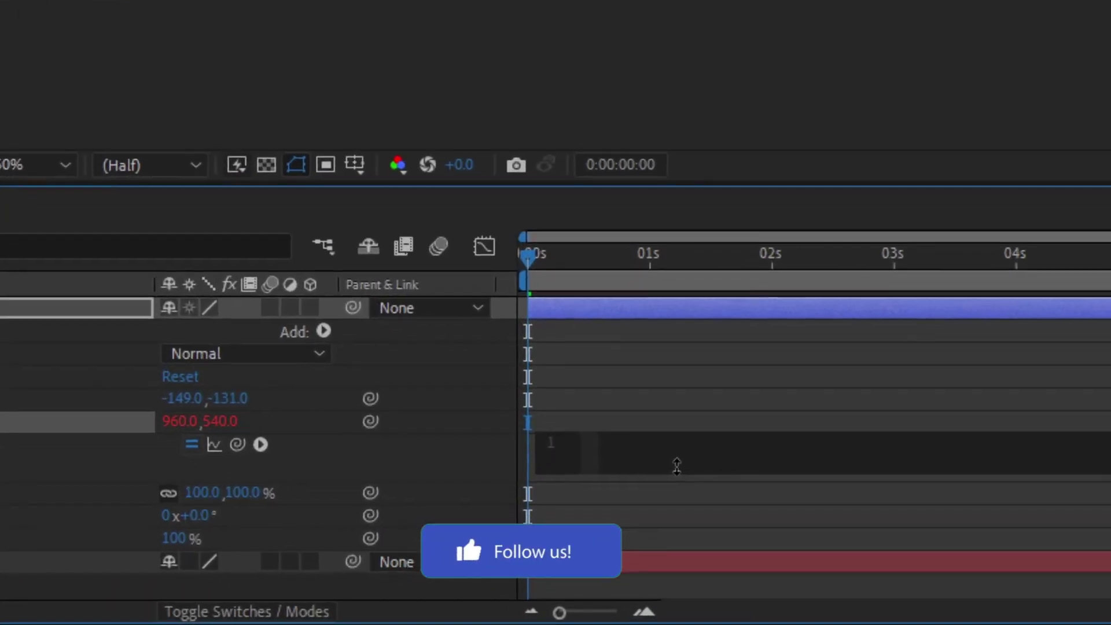
pyautogui.write('wiggl')
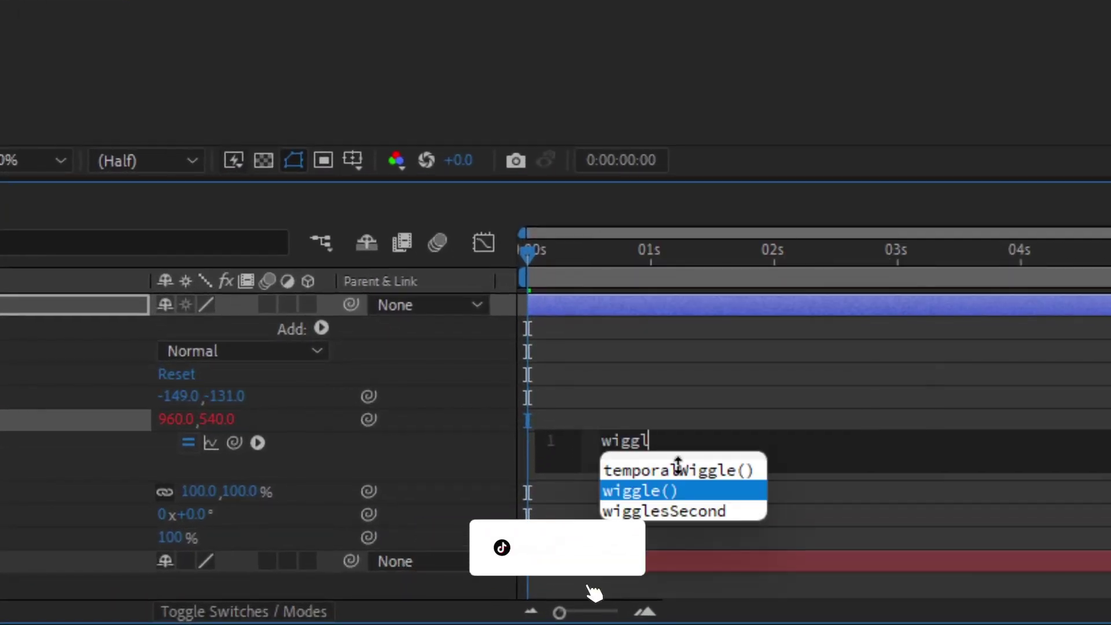
pyautogui.press('Return')
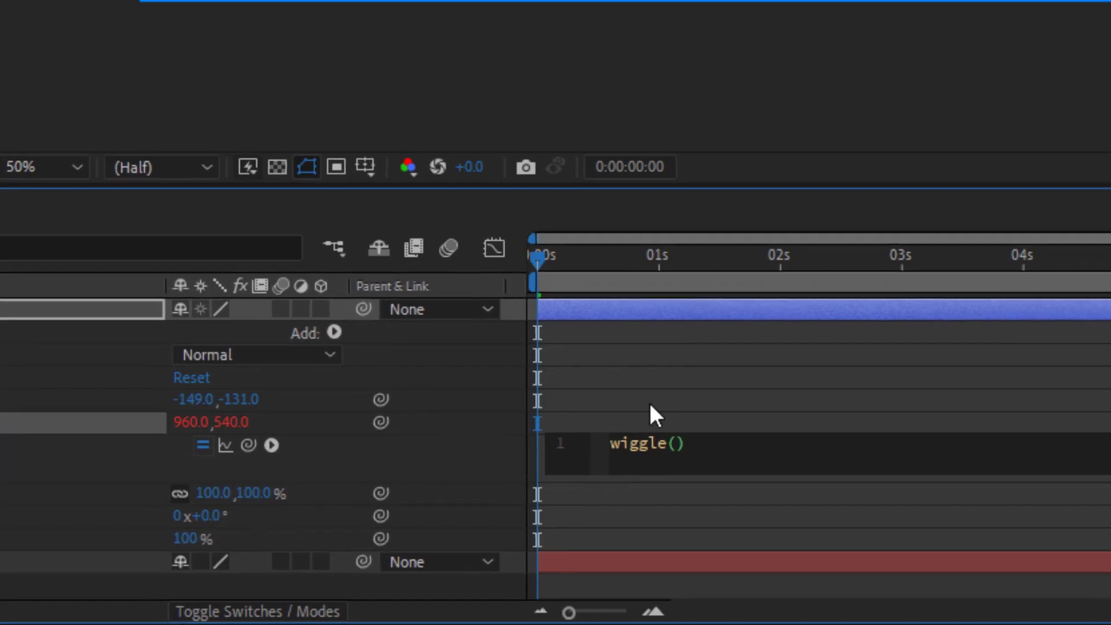
pyautogui.click(639, 408)
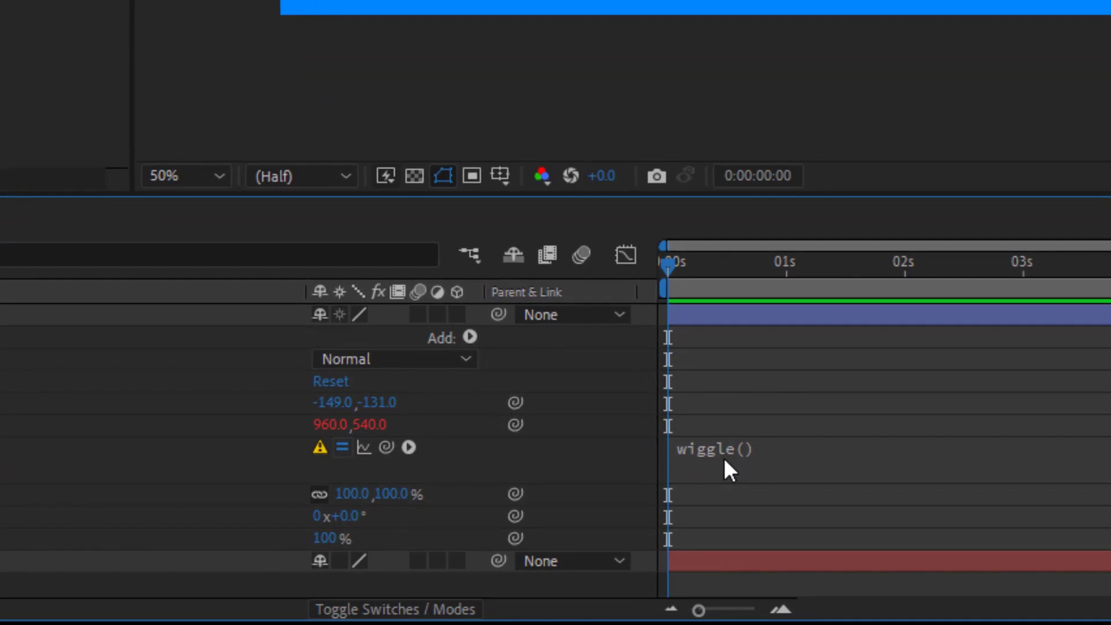
# Step: Rewrite the circle's Position expression as wiggle(1,100) and apply it
pyautogui.click(725, 459)
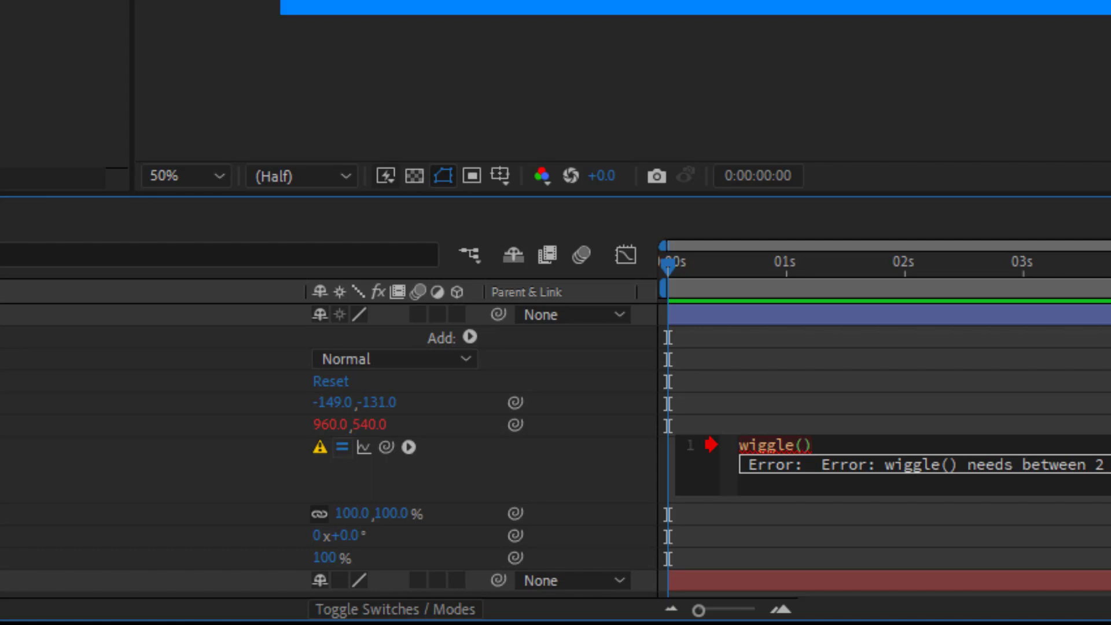
pyautogui.hotkey('ctrl', 'a')
pyautogui.press('BackSpace')
pyautogui.write('wiggl')
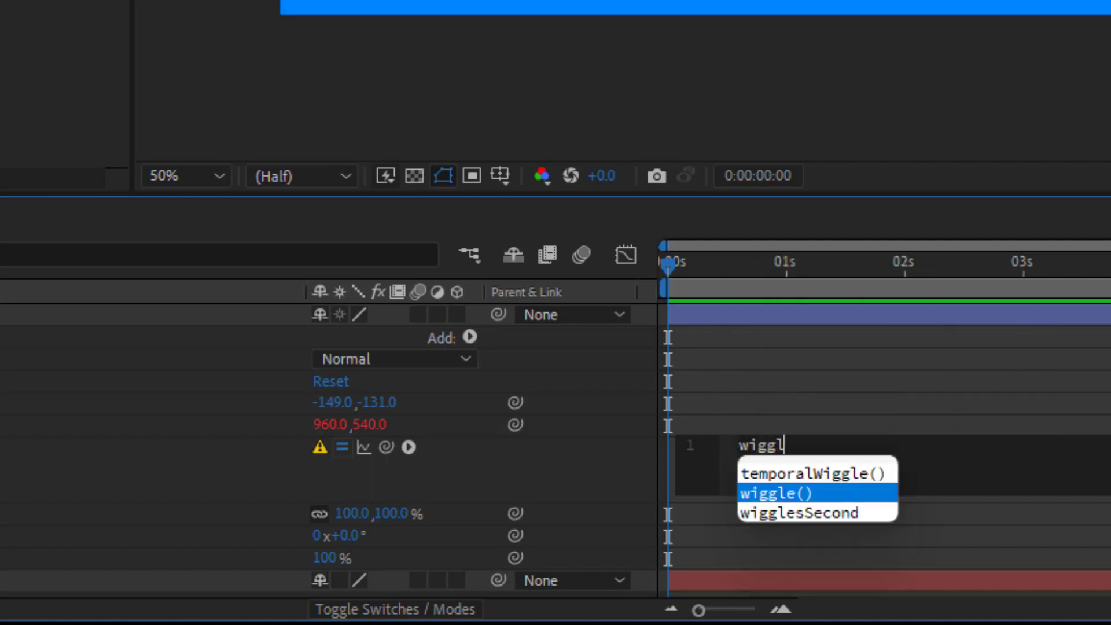
pyautogui.press('Return')
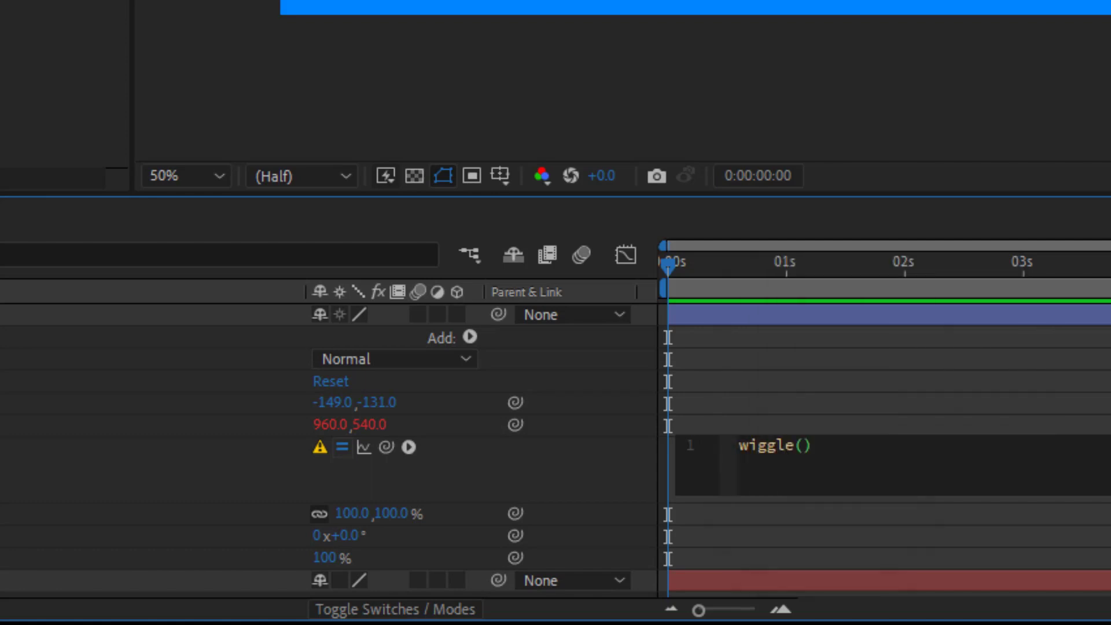
pyautogui.write('1,')
pyautogui.write('100')
pyautogui.click(891, 567)
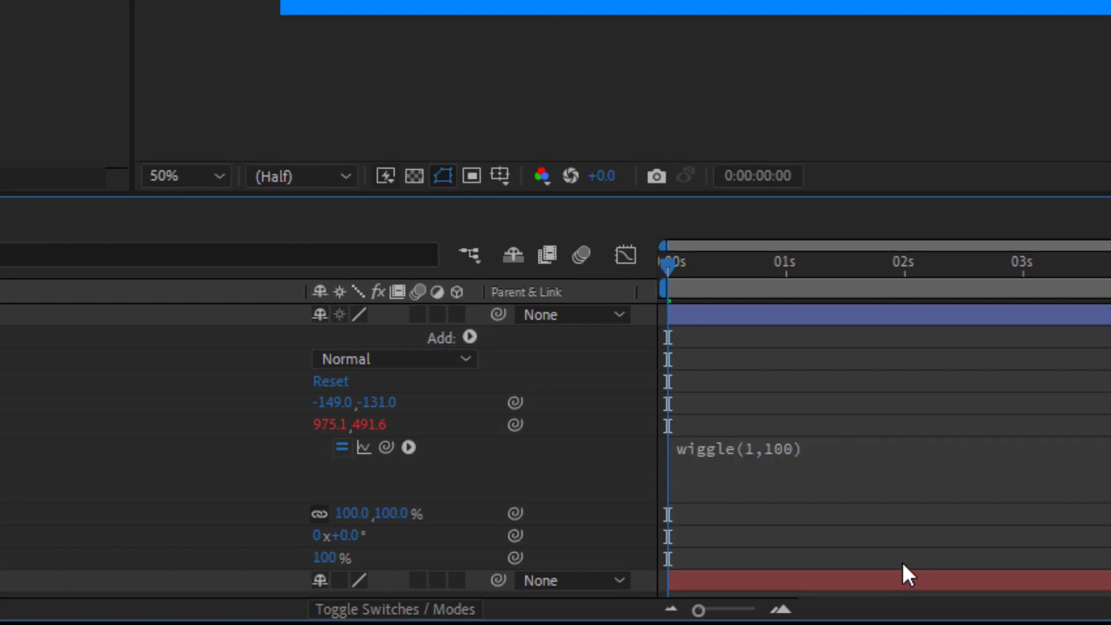
# Step: Play the animation from the start and check how the circle's Position values change at different times
pyautogui.press('space')
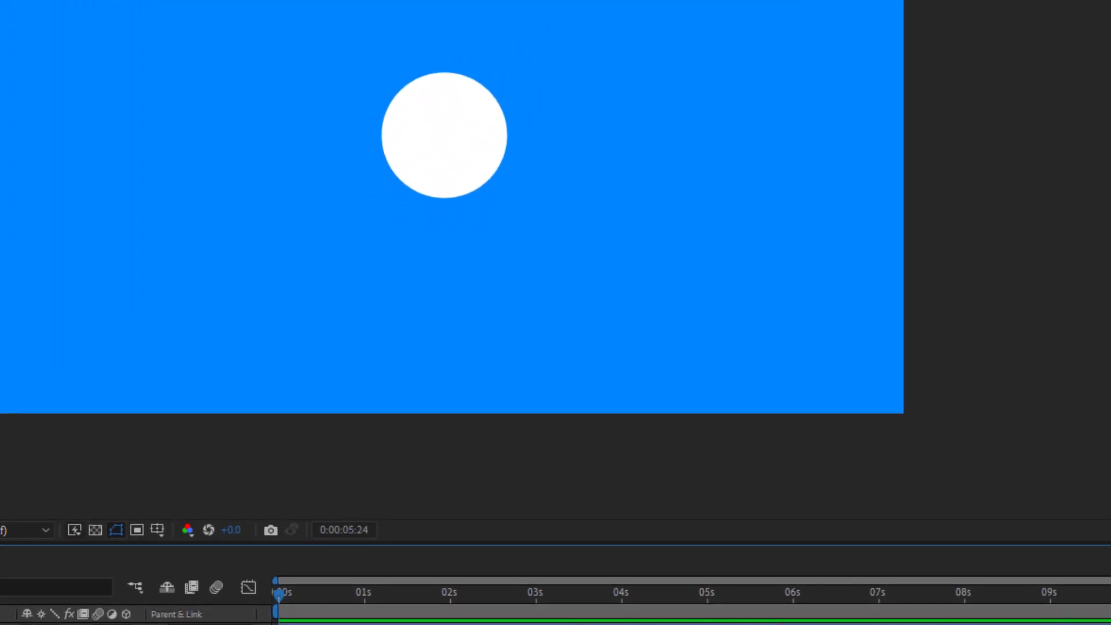
pyautogui.press('space')
pyautogui.moveTo(318, 584); pyautogui.dragTo(276, 588)
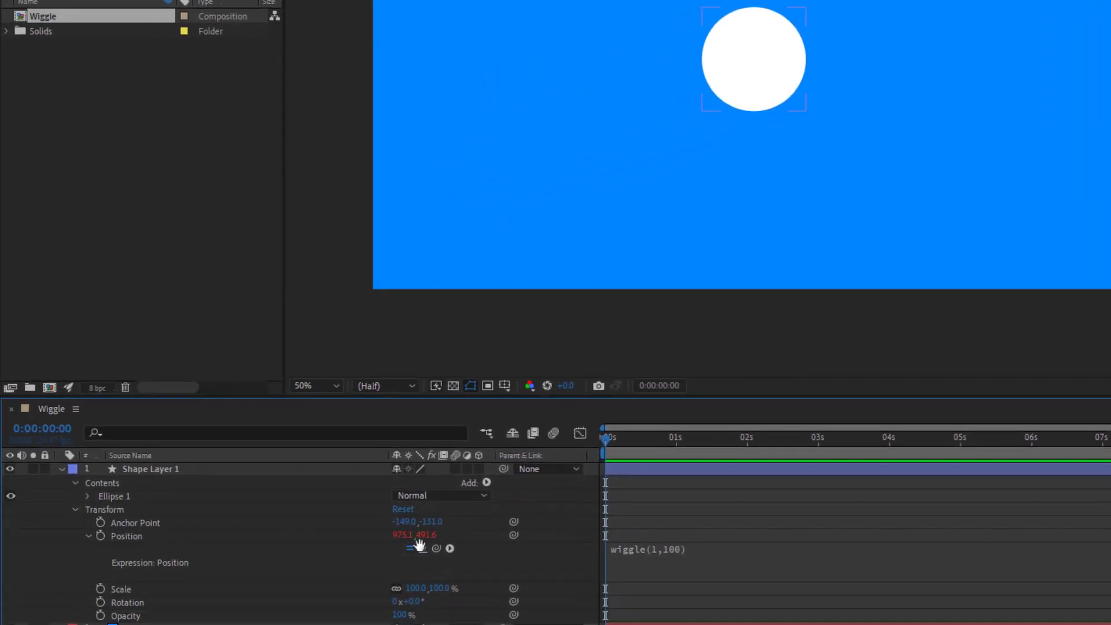
pyautogui.press('space')
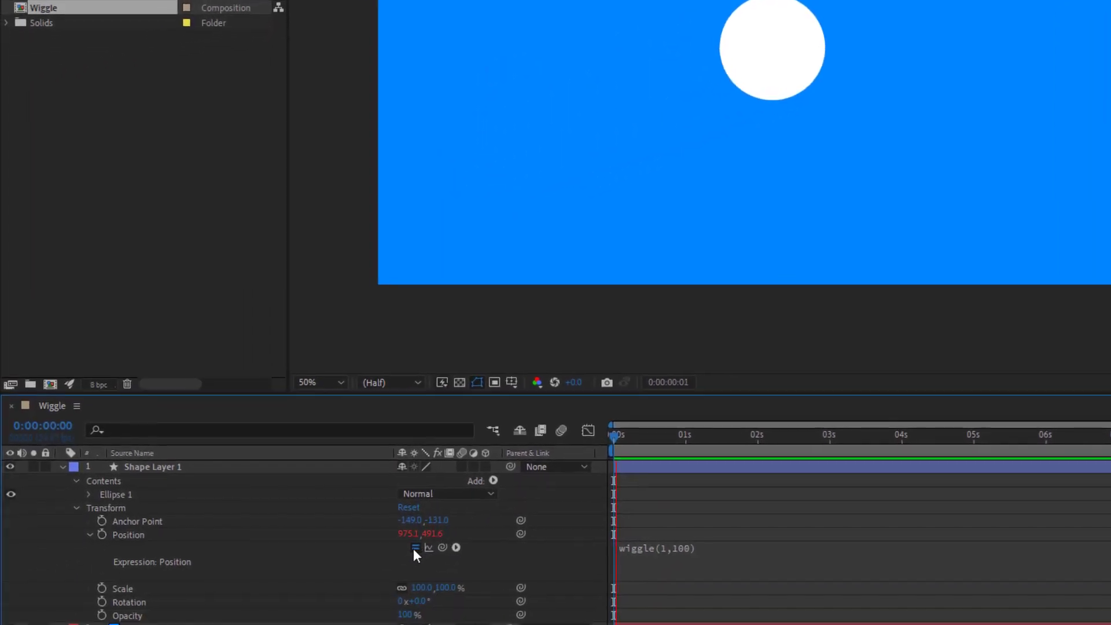
pyautogui.press('space')
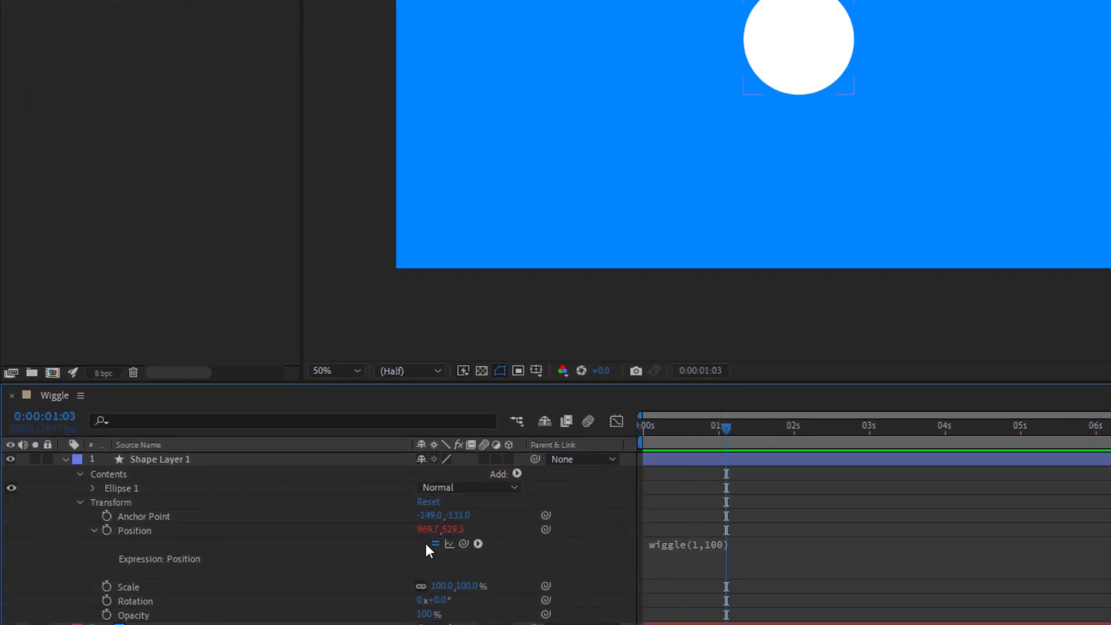
pyautogui.click(456, 536)
pyautogui.press('pagedown')
pyautogui.press('pagedown')
pyautogui.click(1005, 456)
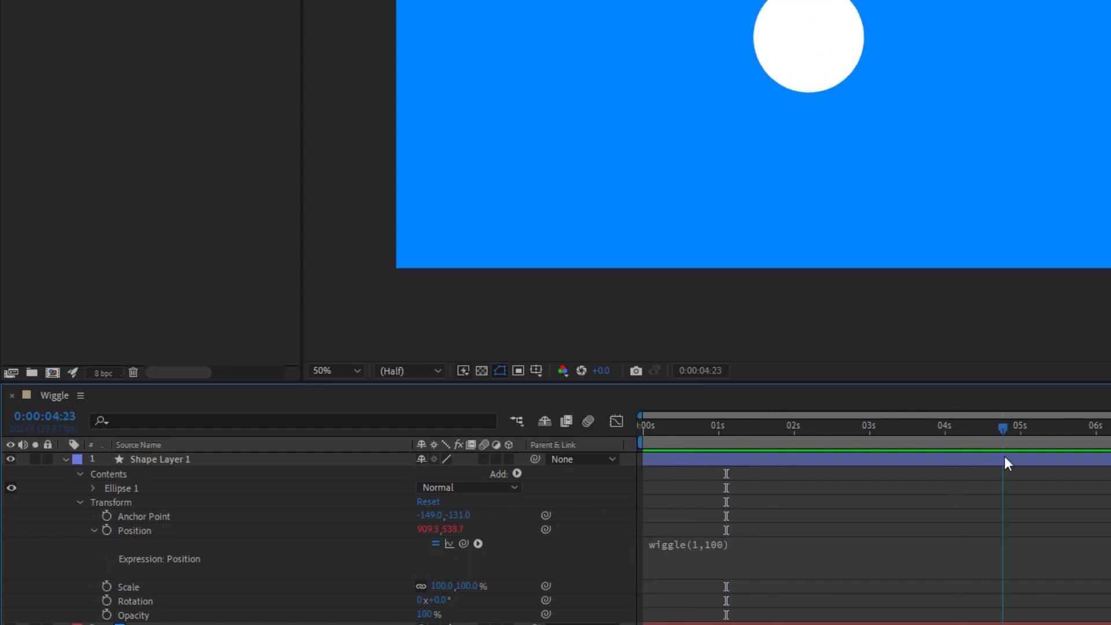
pyautogui.press('End')
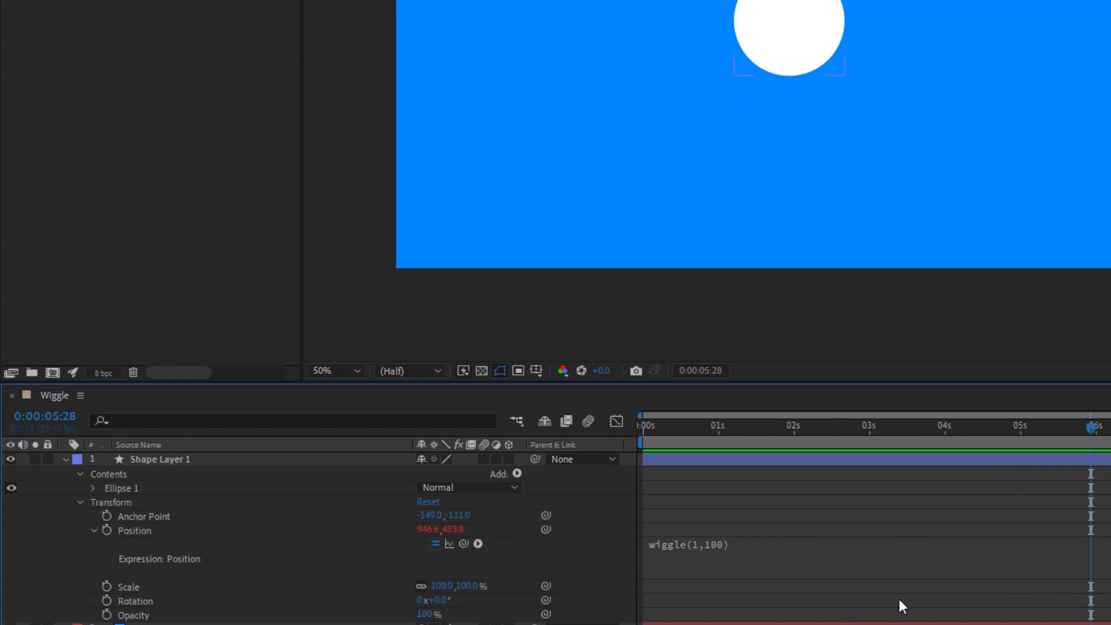
# Step: Raise the frequency in the Position wiggle expression to 3, making it wiggle(3,100), and apply it
pyautogui.click(714, 547)
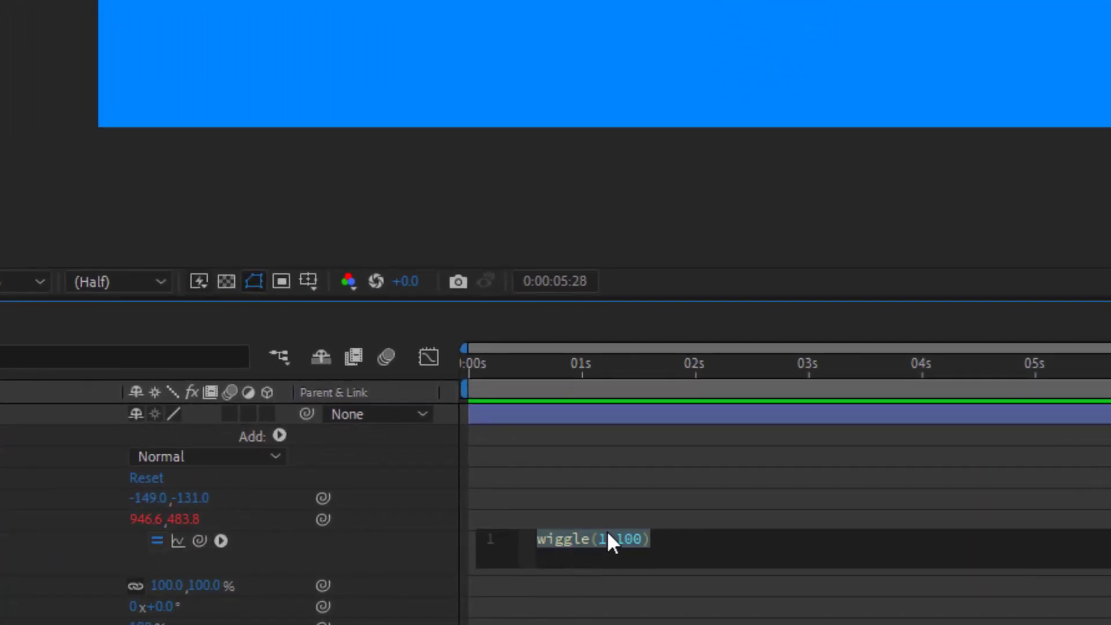
pyautogui.click(609, 538)
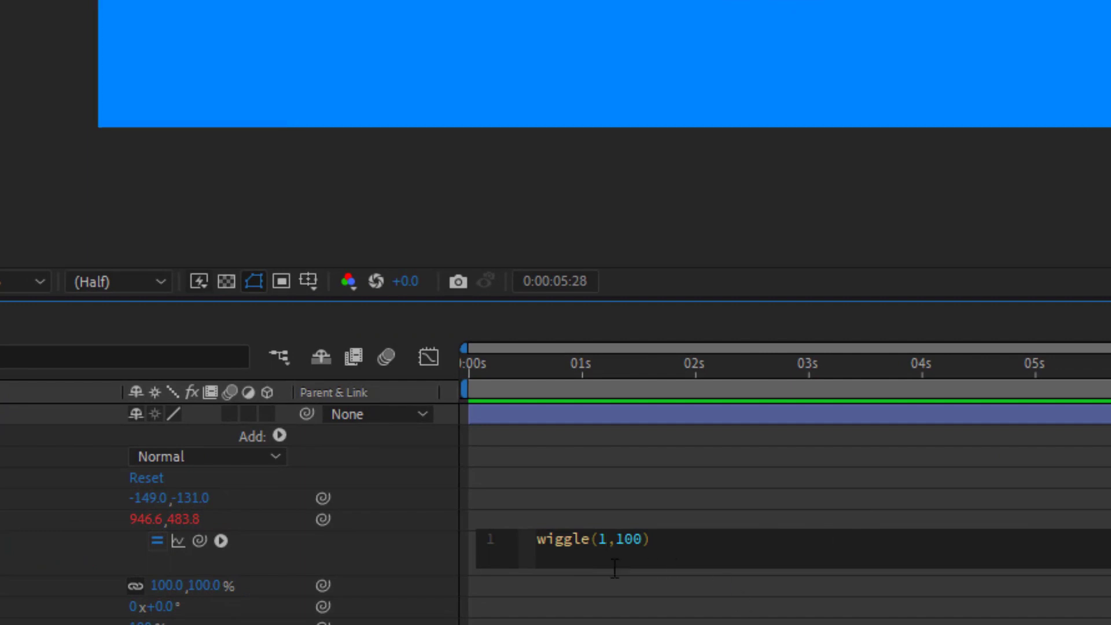
pyautogui.moveTo(623, 541)
pyautogui.mouseDown()
pyautogui.moveTo(650, 541)
pyautogui.moveTo(607, 539)
pyautogui.mouseUp()
pyautogui.press('Left')
pyautogui.press('BackSpace')
pyautogui.write('3')
pyautogui.click(644, 451)
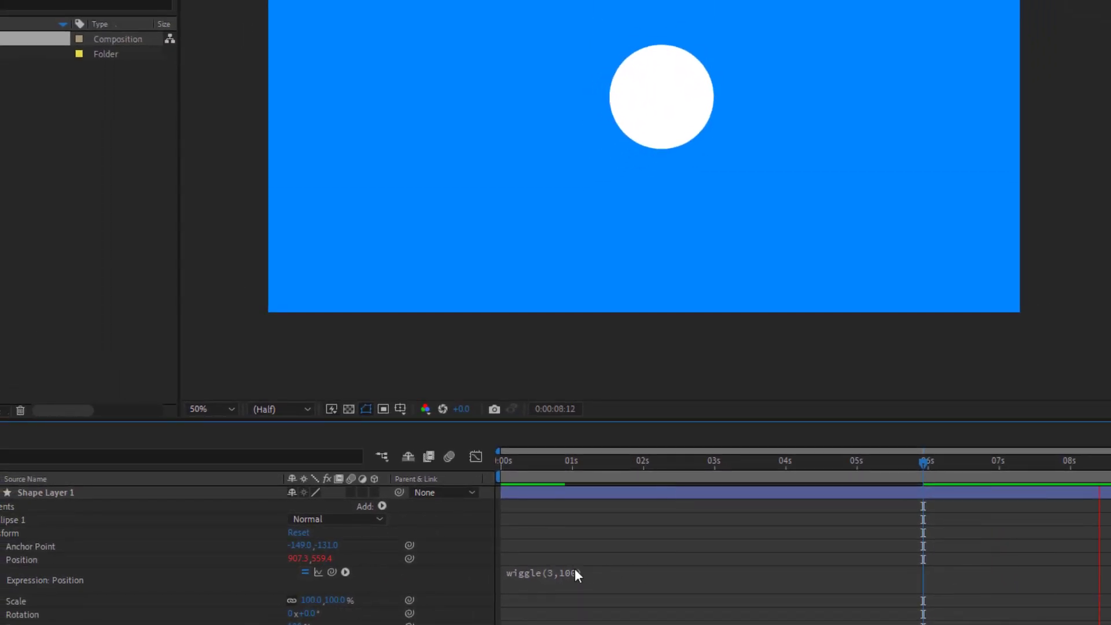
# Step: Change the Position expression to wiggle(1,200) and preview the circle's motion
pyautogui.click(570, 579)
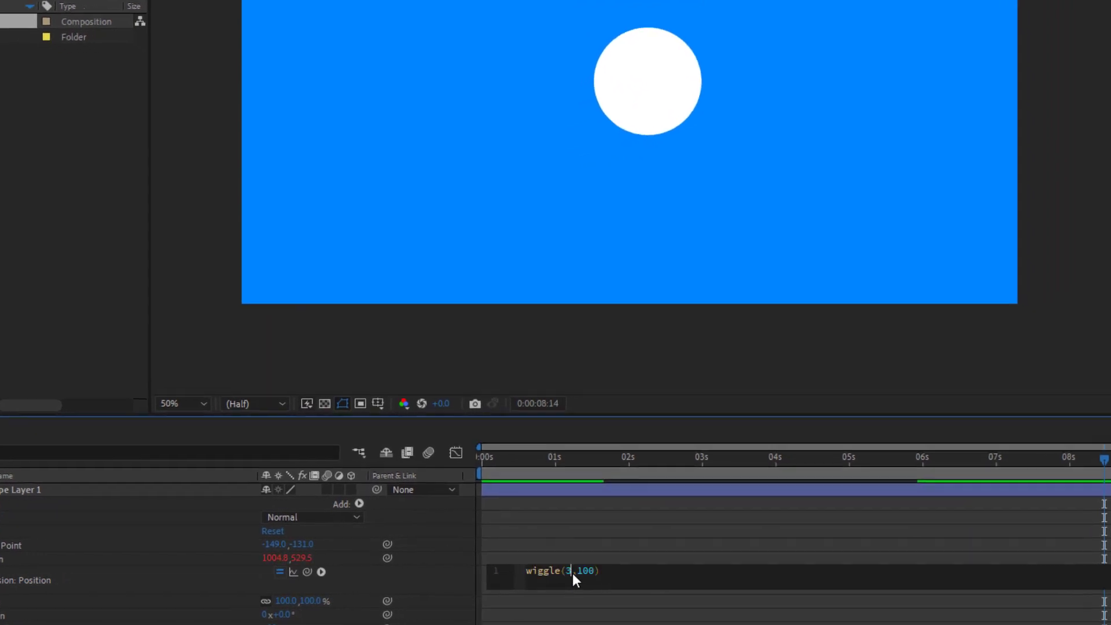
pyautogui.press('BackSpace')
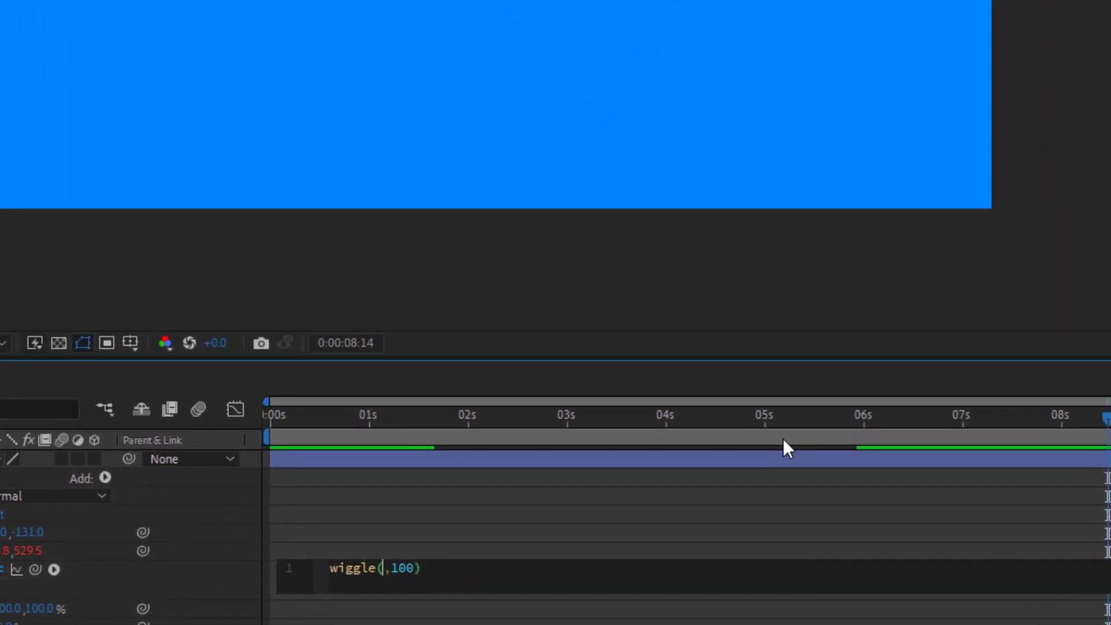
pyautogui.write('1')
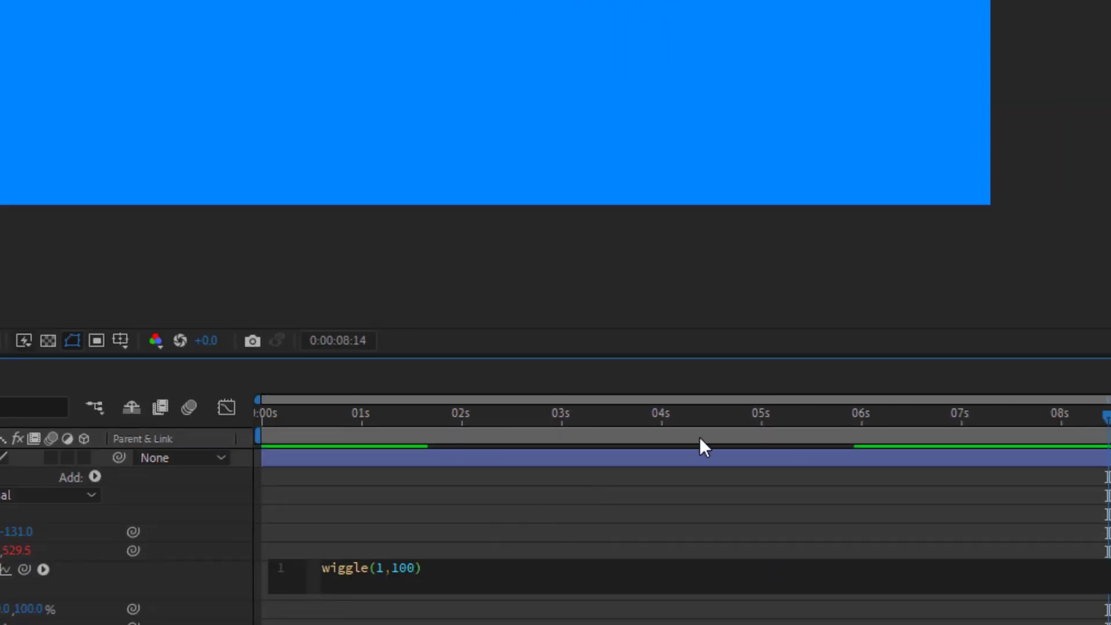
pyautogui.press('Right')
pyautogui.press('Right')
pyautogui.press('Right')
pyautogui.press('Right')
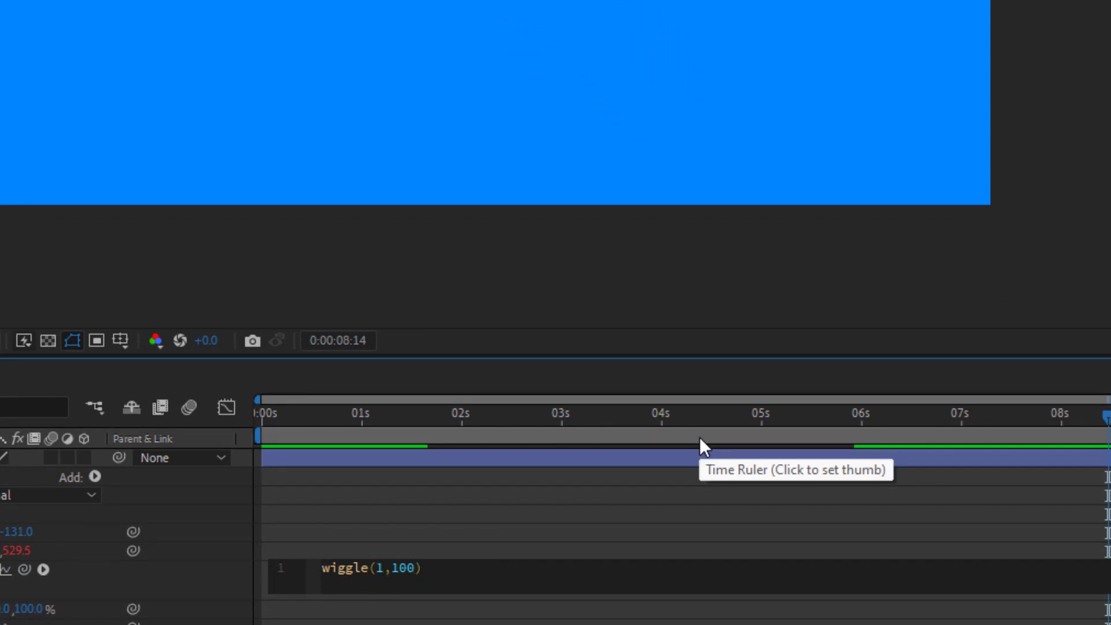
pyautogui.press('BackSpace')
pyautogui.press('BackSpace')
pyautogui.press('BackSpace')
pyautogui.write('200')
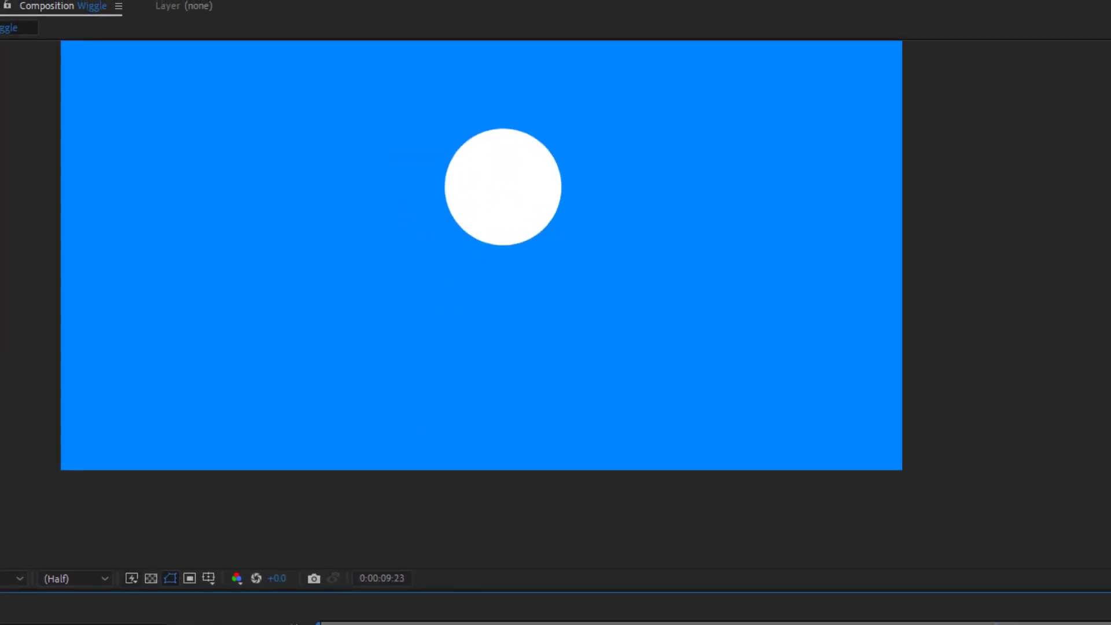
pyautogui.press('space')
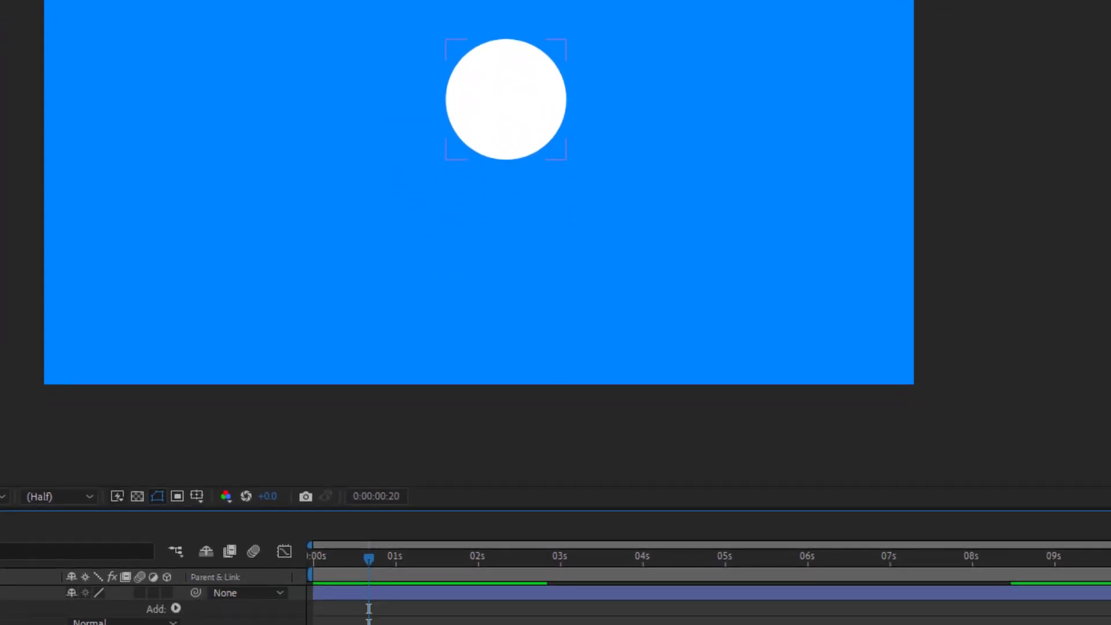
# Step: Set the amplitude in the Position expression to 50, making it wiggle(1,50), and apply it
pyautogui.click(383, 521)
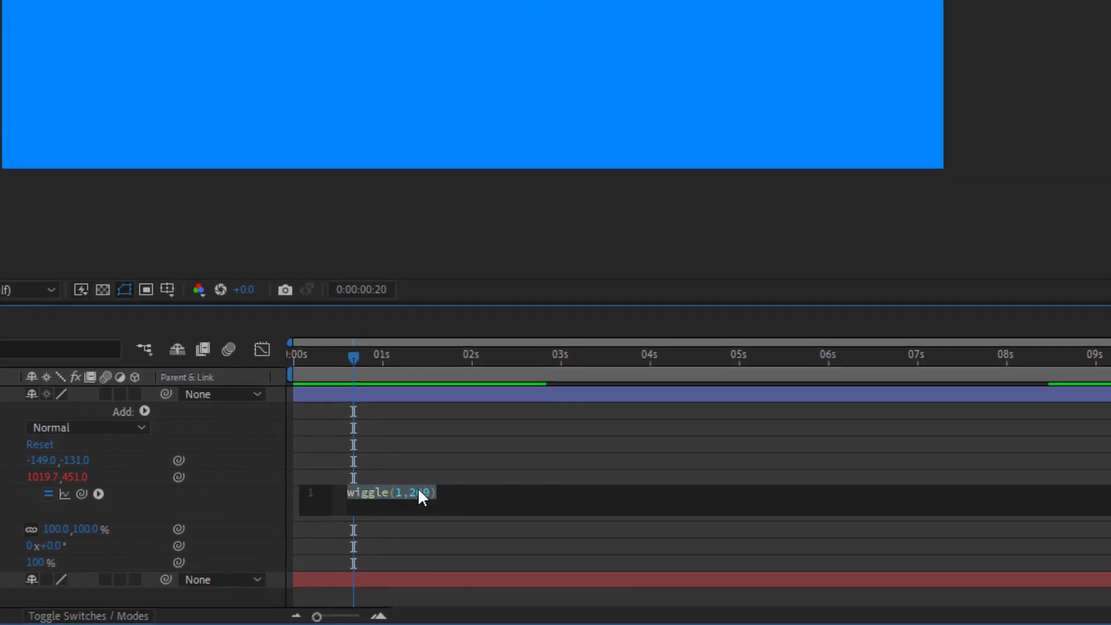
pyautogui.click(413, 491)
pyautogui.press('BackSpace')
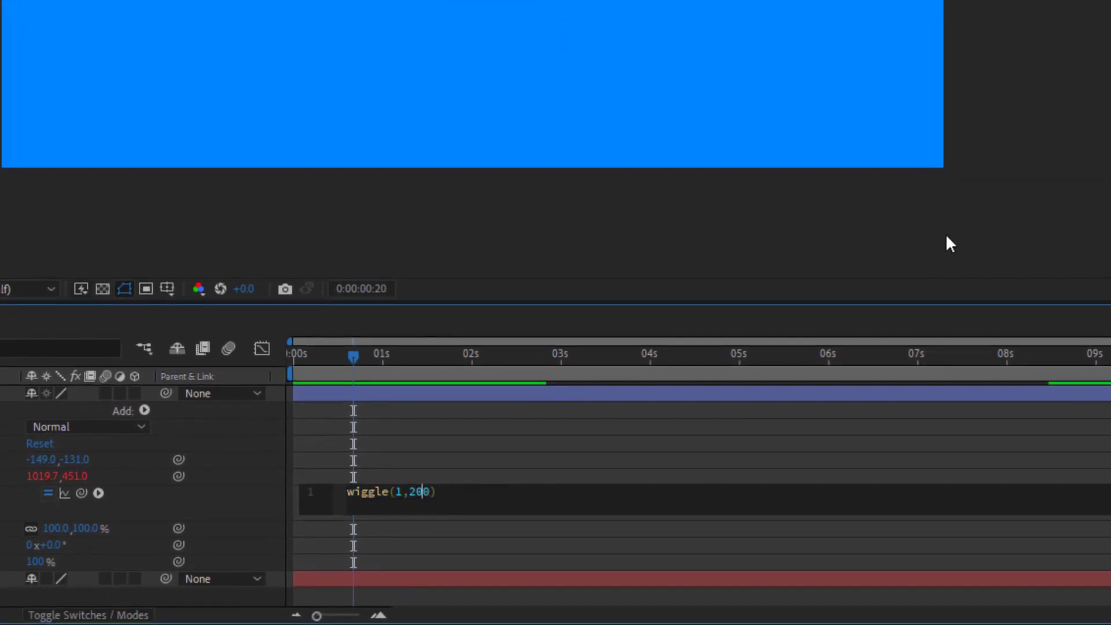
pyautogui.write('5')
pyautogui.press('Delete')
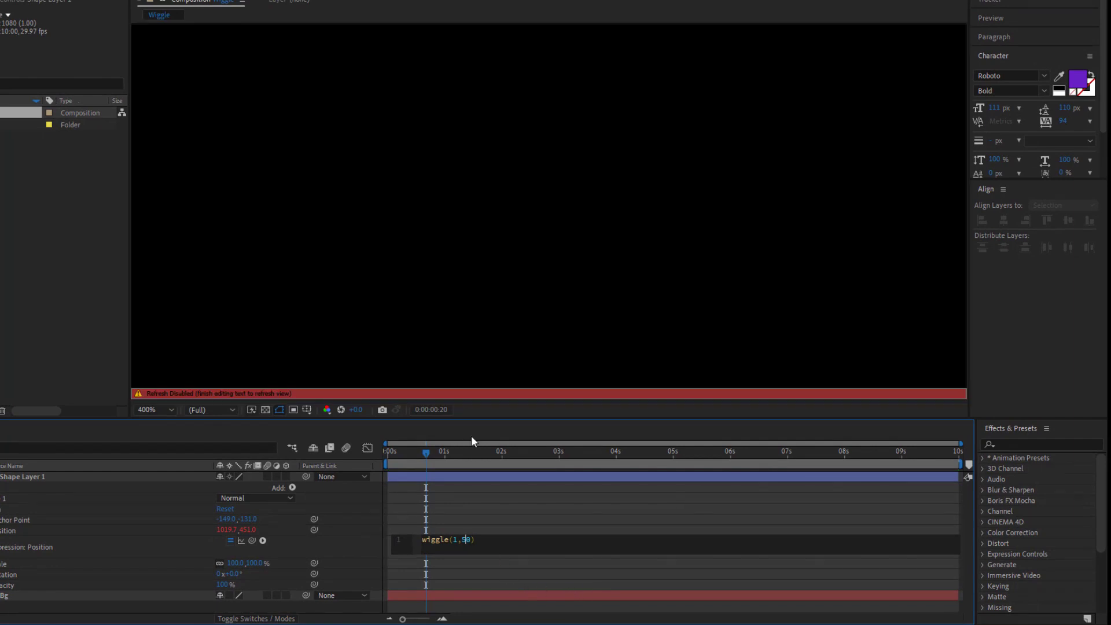
pyautogui.click(471, 435)
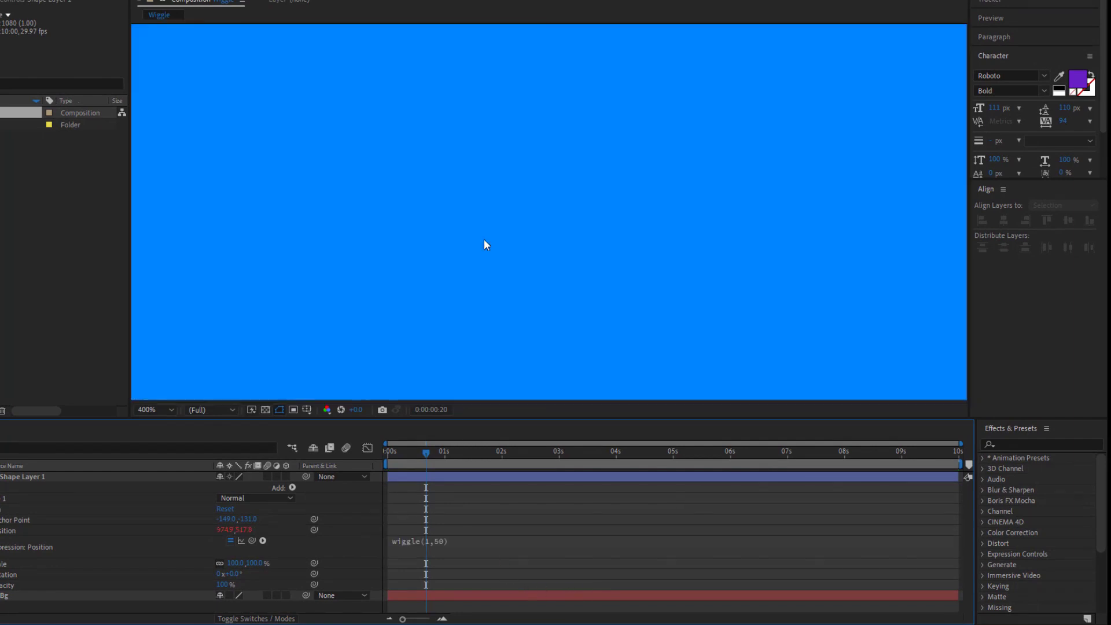
# Step: Preview the wiggle(1,50) motion from near the start with the whole composition in view
pyautogui.scroll(-6, 484, 238)
pyautogui.scroll(-2, 500, 218)
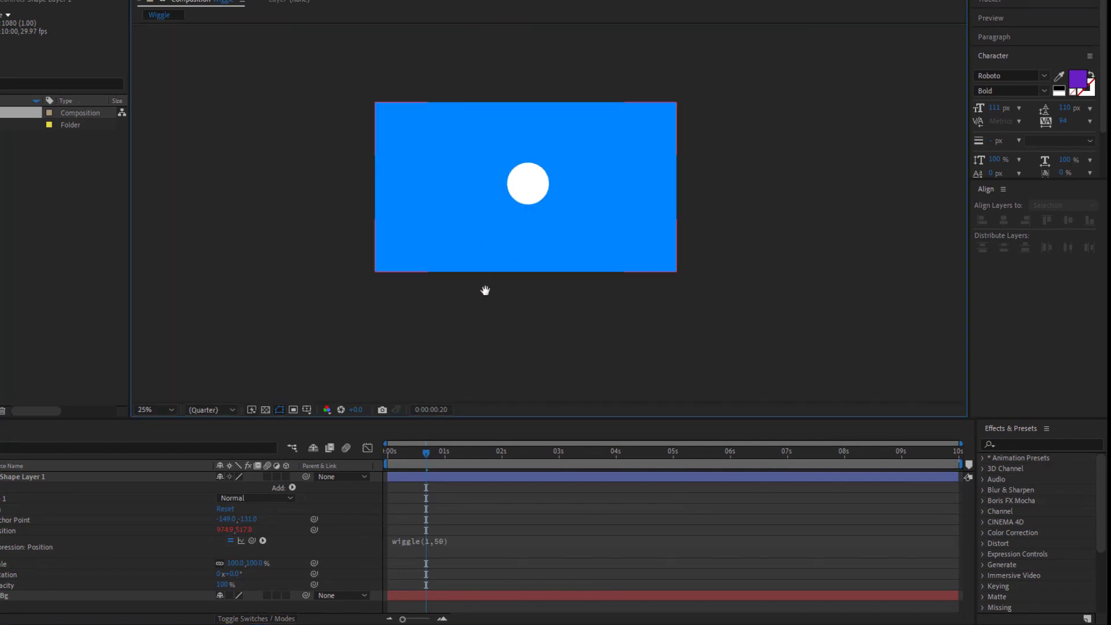
pyautogui.moveTo(414, 457); pyautogui.dragTo(360, 457)
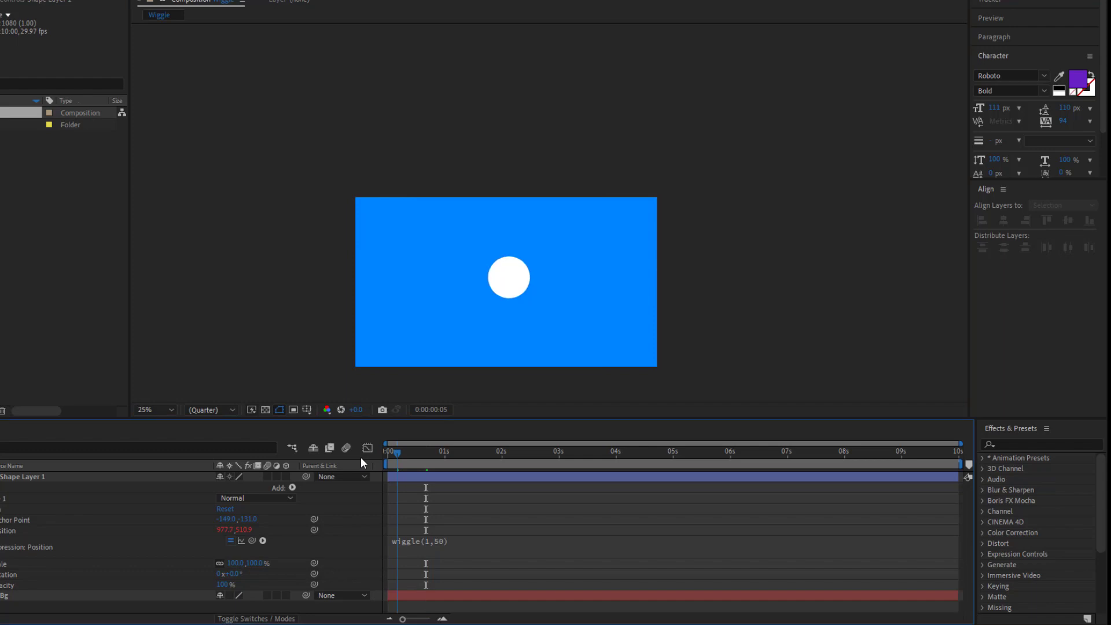
pyautogui.press('space')
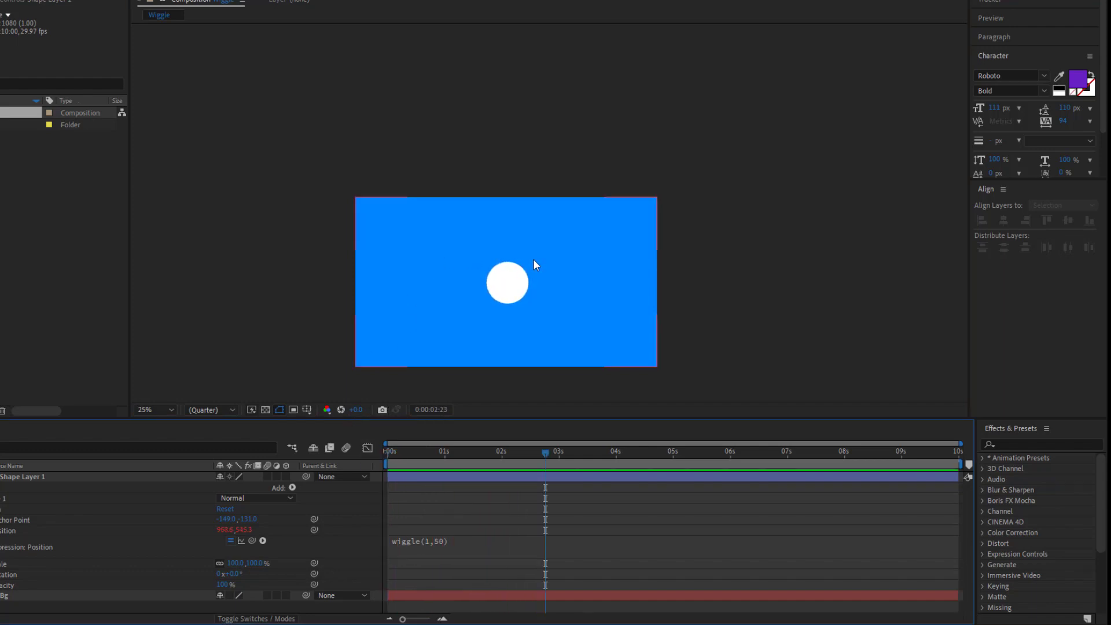
pyautogui.scroll(2, 533, 265)
pyautogui.moveTo(485, 295); pyautogui.dragTo(476, 206)
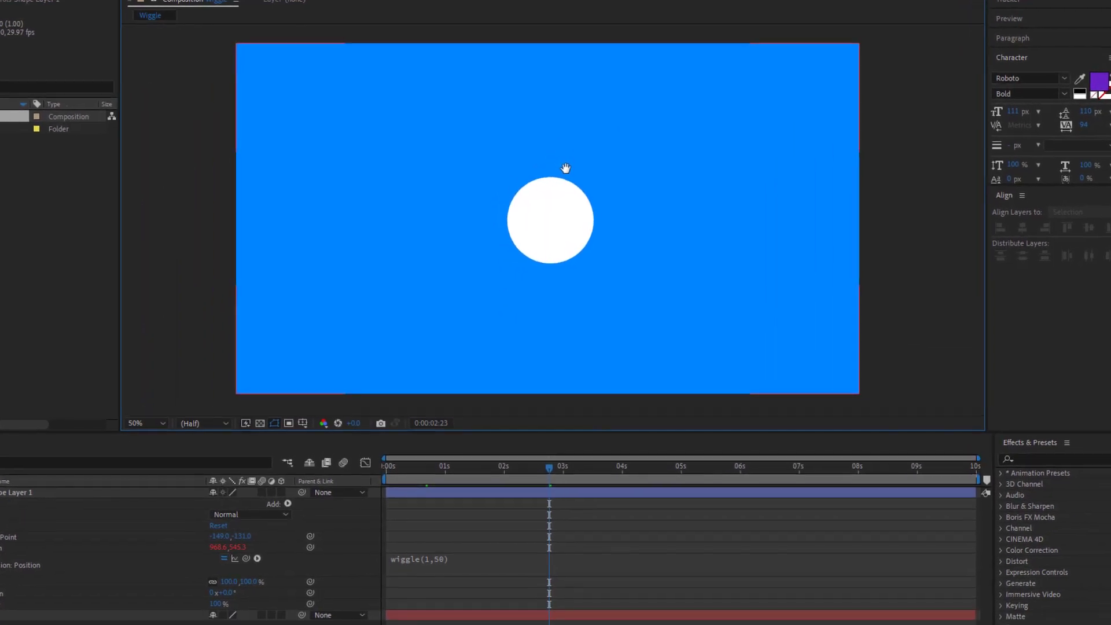